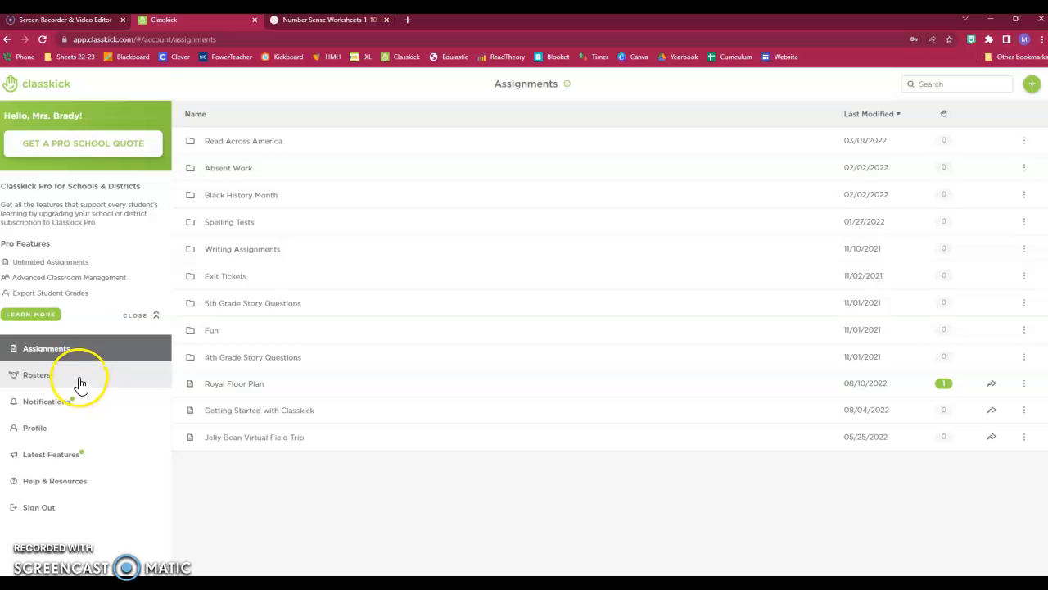
Step: Go to the Rosters page from the left sidebar
{"action": "left_click", "coordinate": [79, 380]}
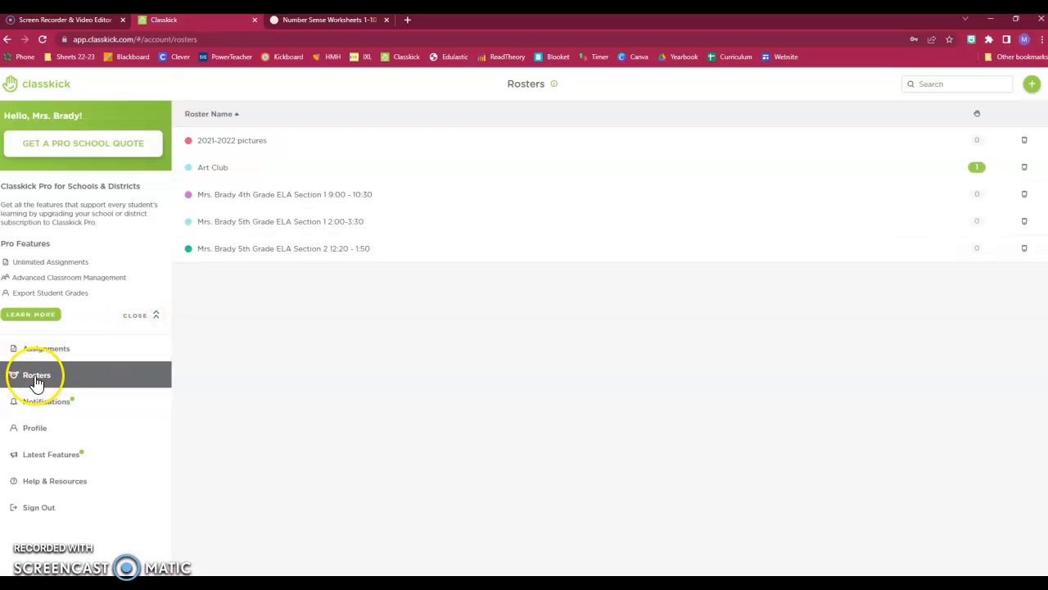
Step: Create a blank roster named Kindergarten and start adding students to it
{"action": "left_click", "coordinate": [1034, 86]}
{"action": "left_click", "coordinate": [950, 89]}
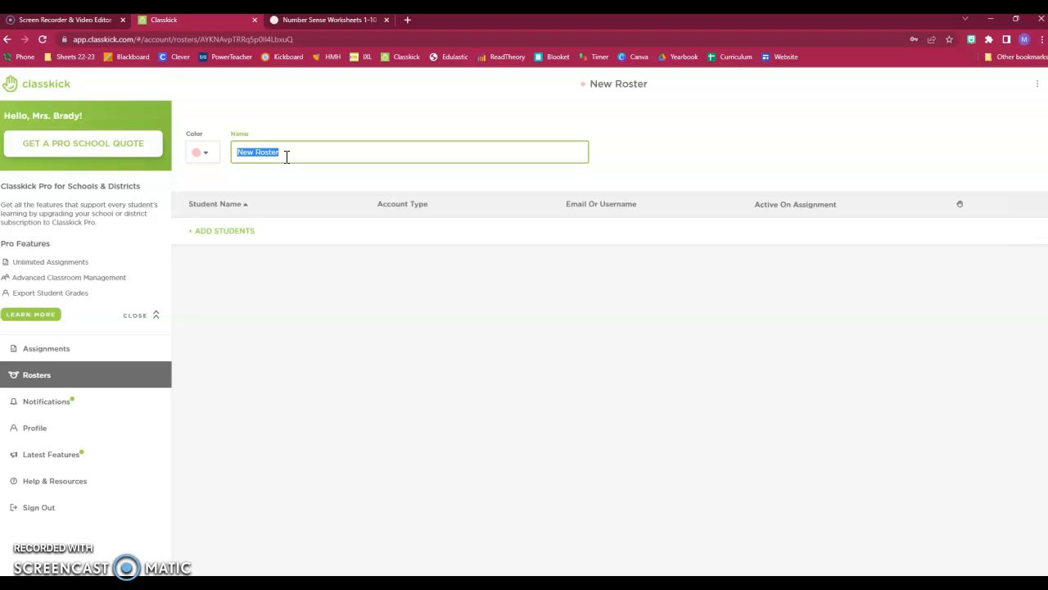
{"action": "type", "text": "Kindergharten"}
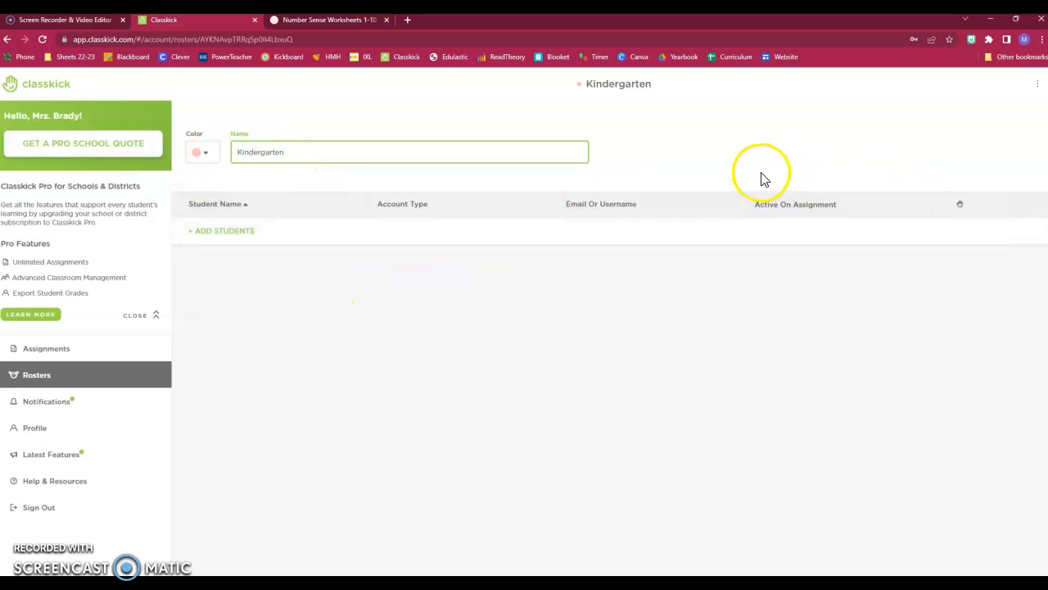
{"action": "left_click", "coordinate": [706, 168]}
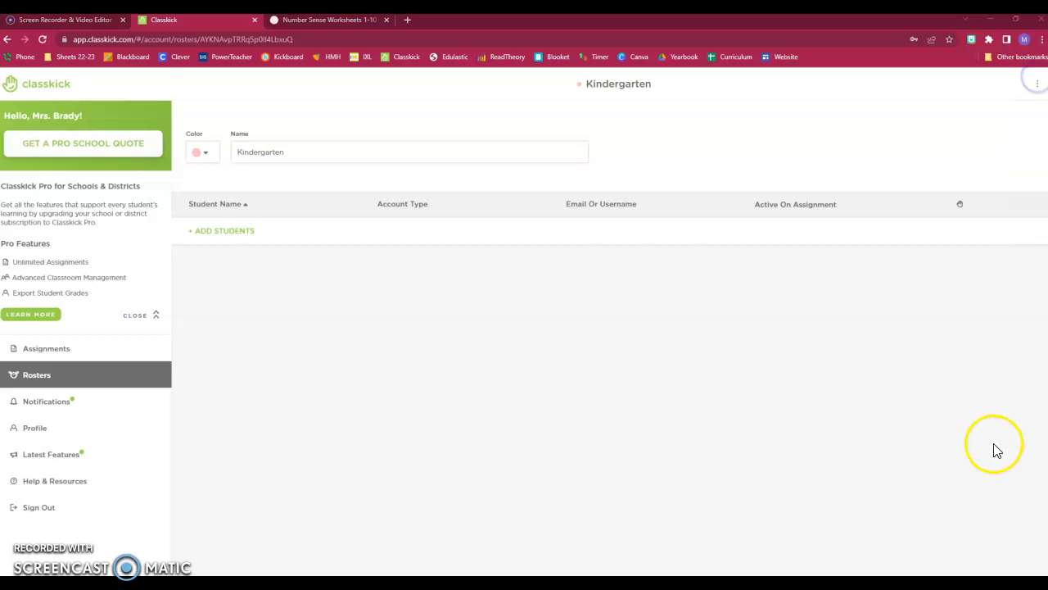
{"action": "left_click", "coordinate": [227, 232]}
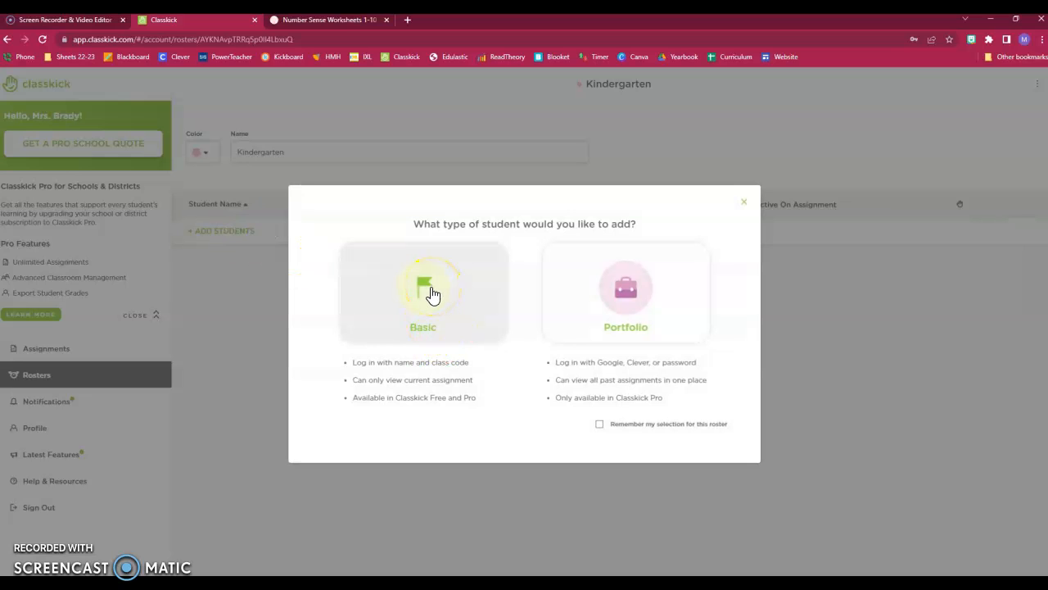
Step: Add one Basic-account student to Kindergarten by entering the student's name
{"action": "left_click", "coordinate": [431, 291]}
{"action": "left_click", "coordinate": [467, 319]}
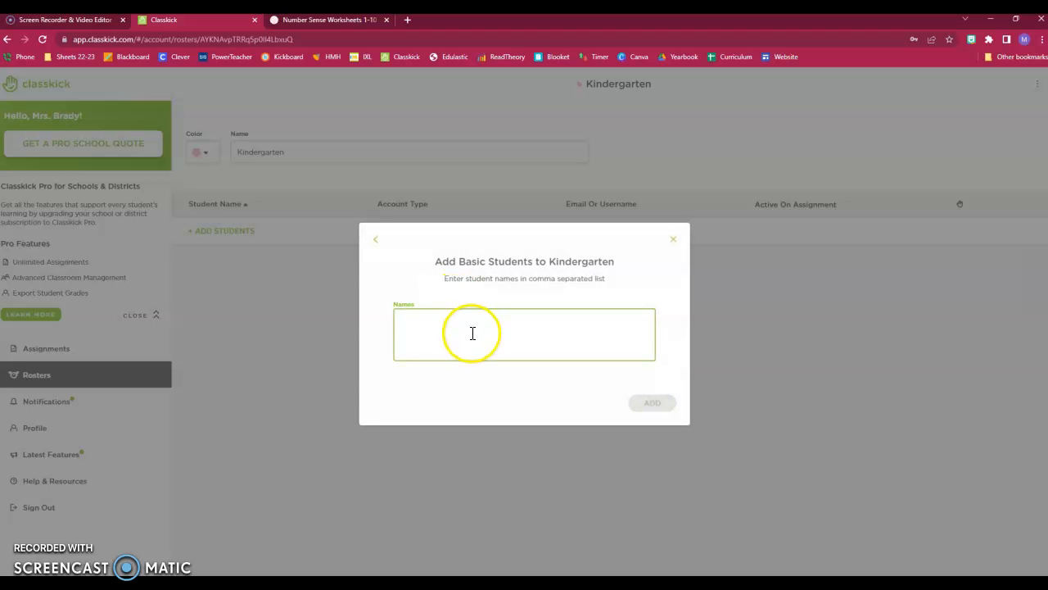
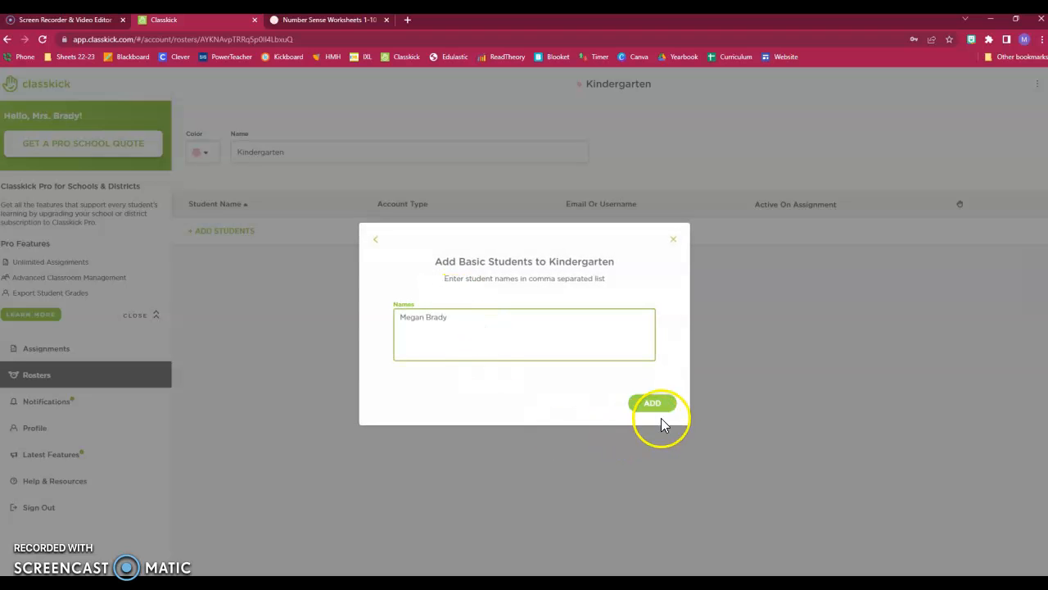
{"action": "left_click", "coordinate": [660, 404]}
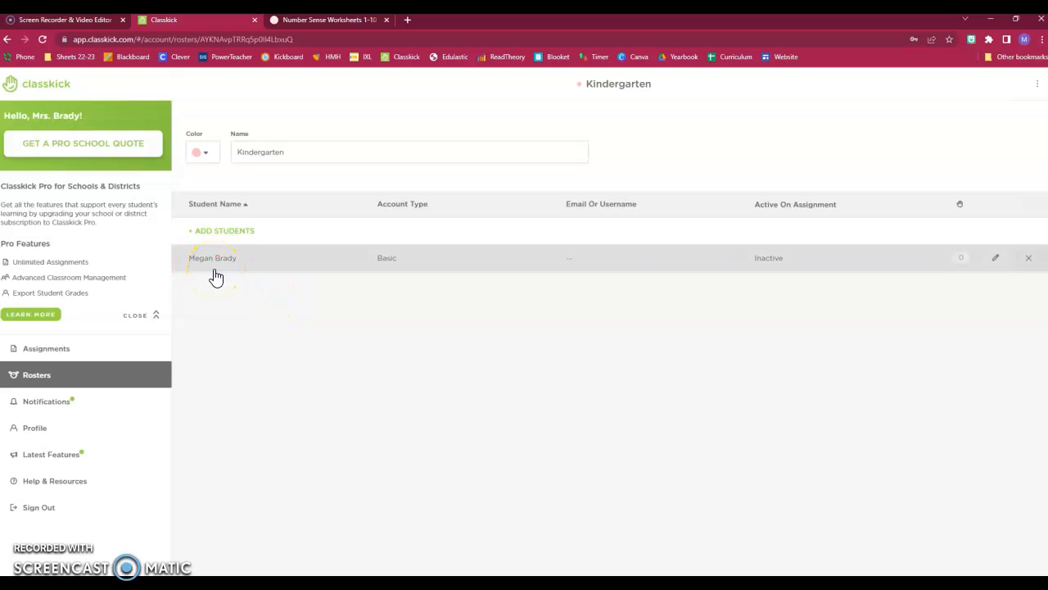
{"action": "left_click", "coordinate": [394, 347]}
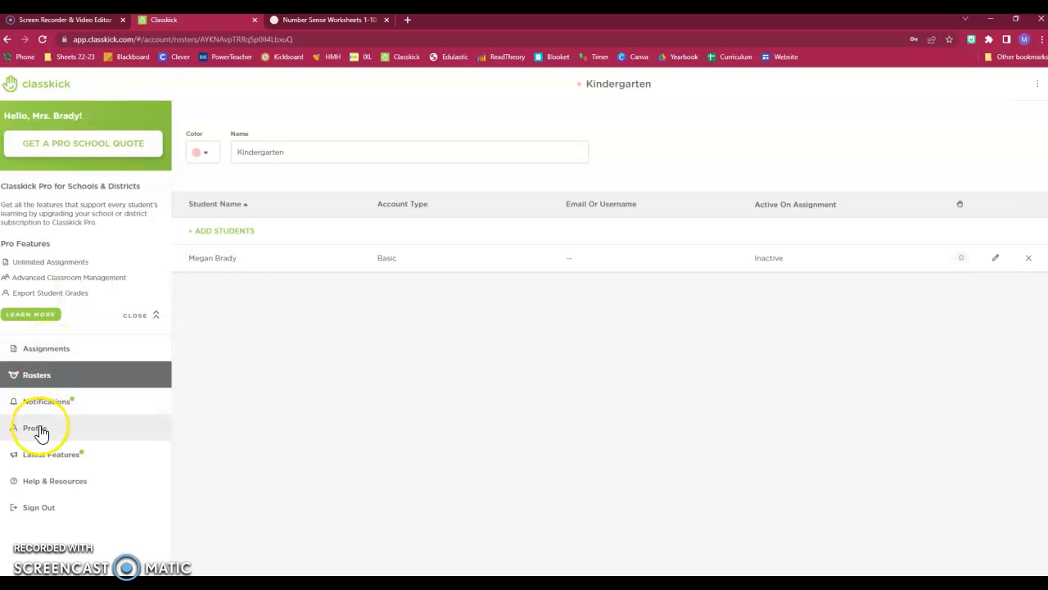
Step: Switch from Rosters back to Assignments and show the green + creation options
{"action": "left_click", "coordinate": [42, 381]}
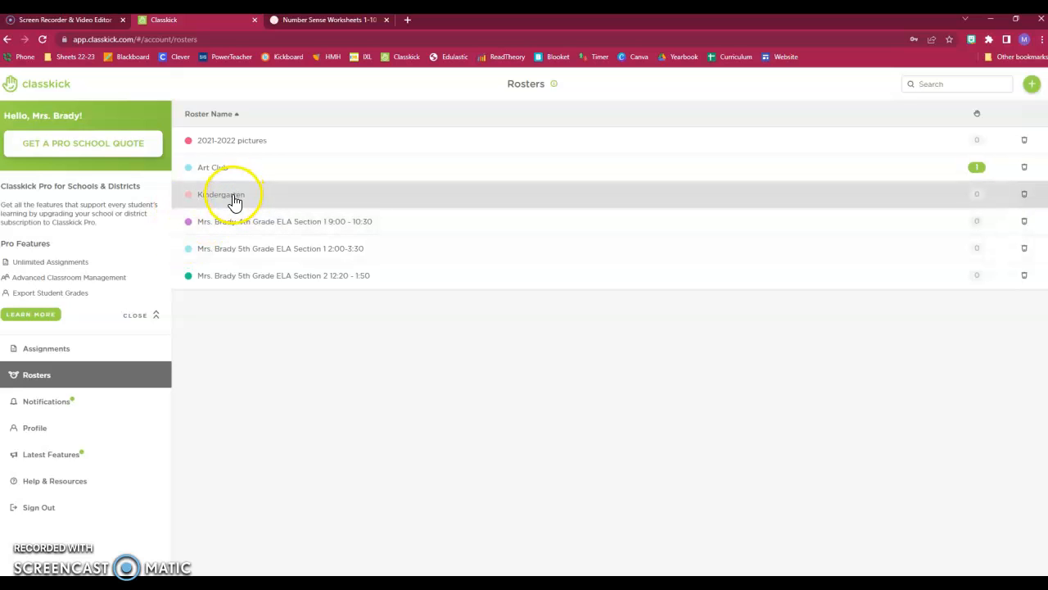
{"action": "left_click", "coordinate": [60, 350]}
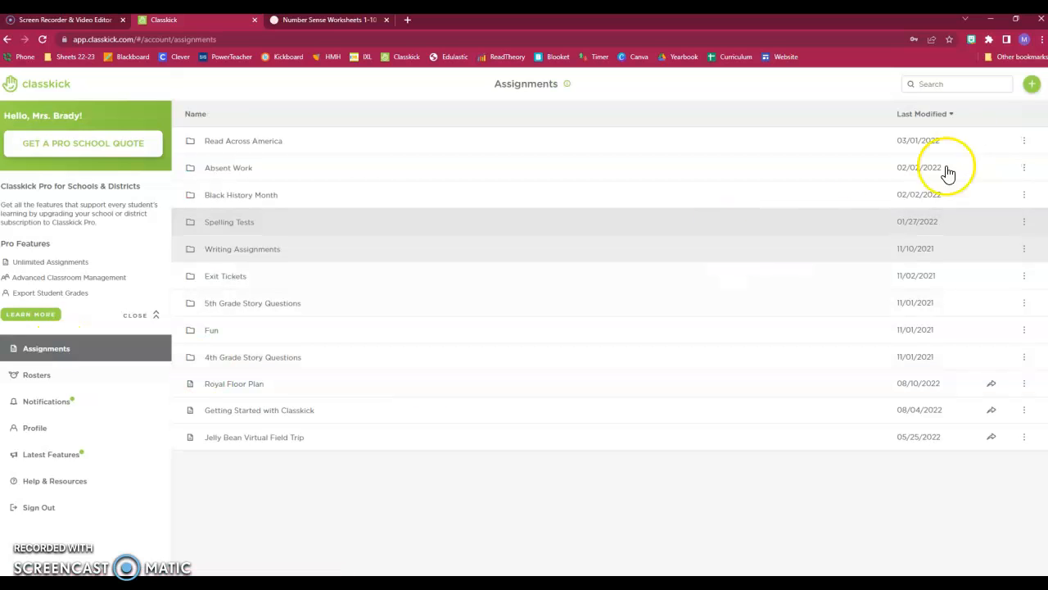
{"action": "left_click", "coordinate": [1032, 87]}
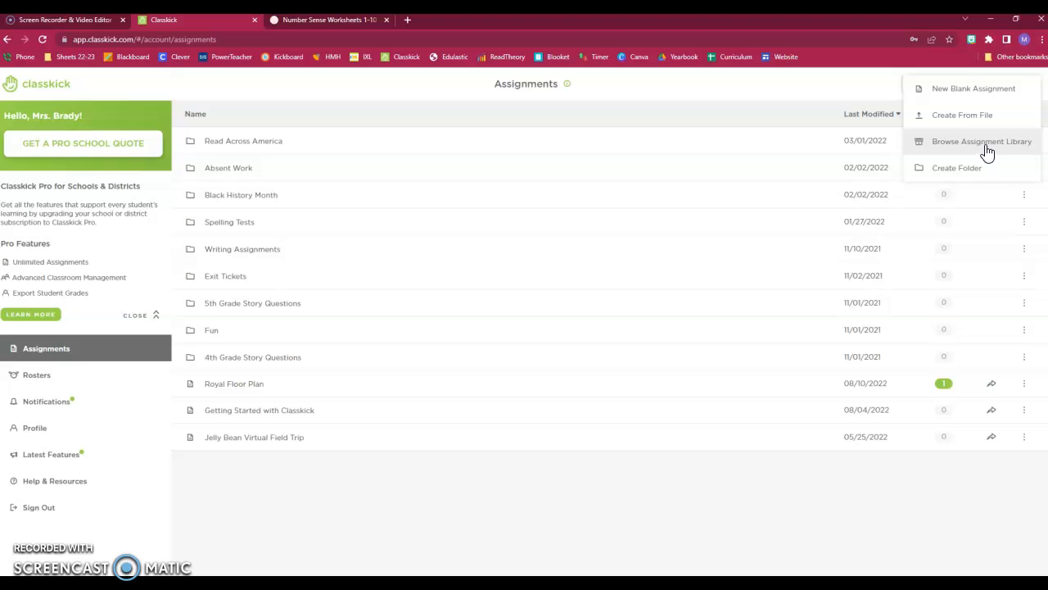
Step: Open Browse Assignment Library with the Grade filter set to PreK-2nd
{"action": "left_click", "coordinate": [987, 152]}
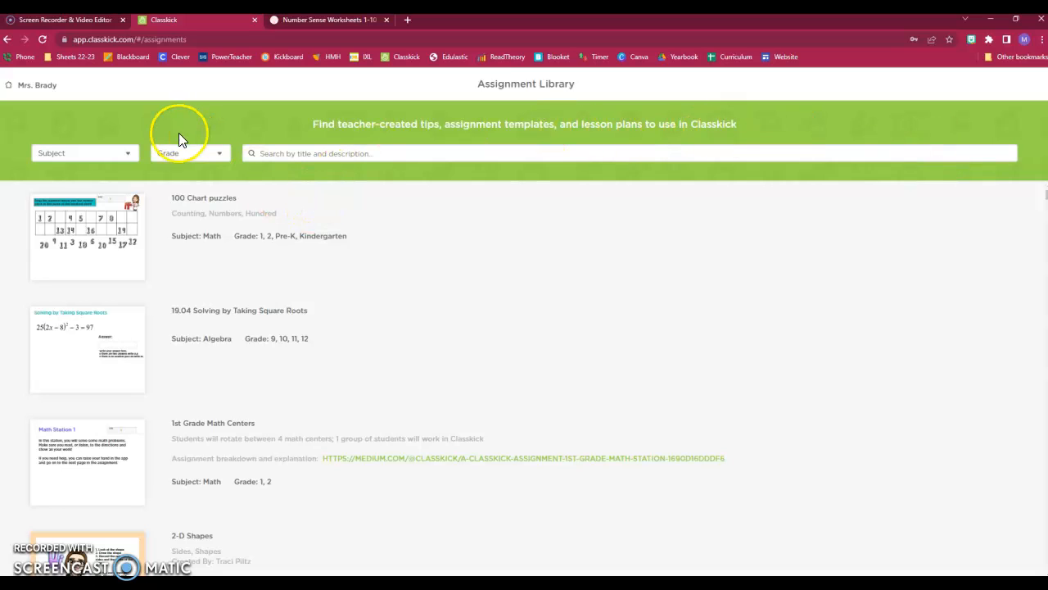
{"action": "left_click", "coordinate": [187, 157]}
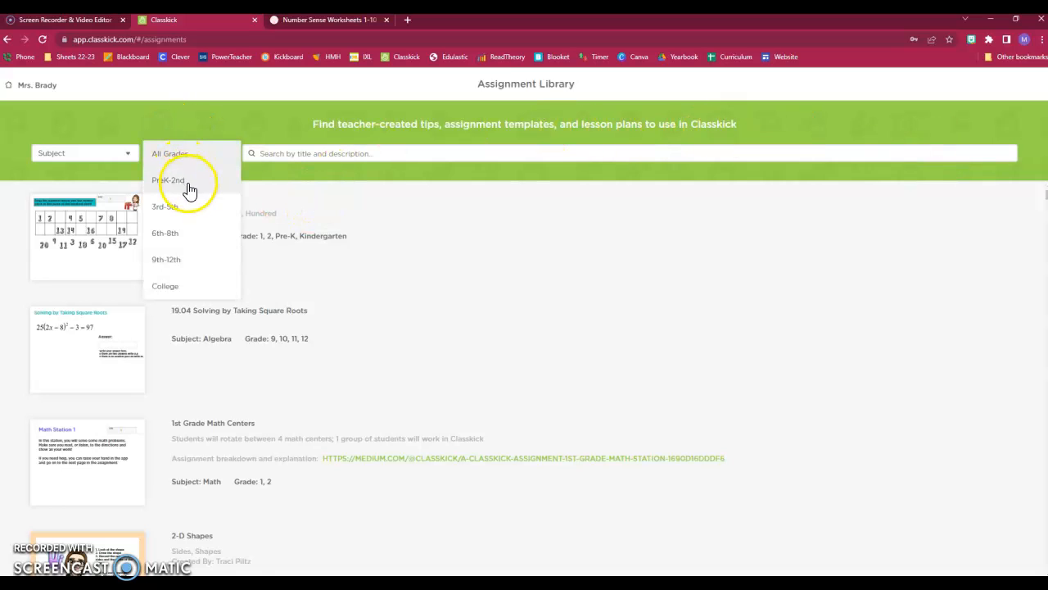
{"action": "left_click", "coordinate": [187, 183]}
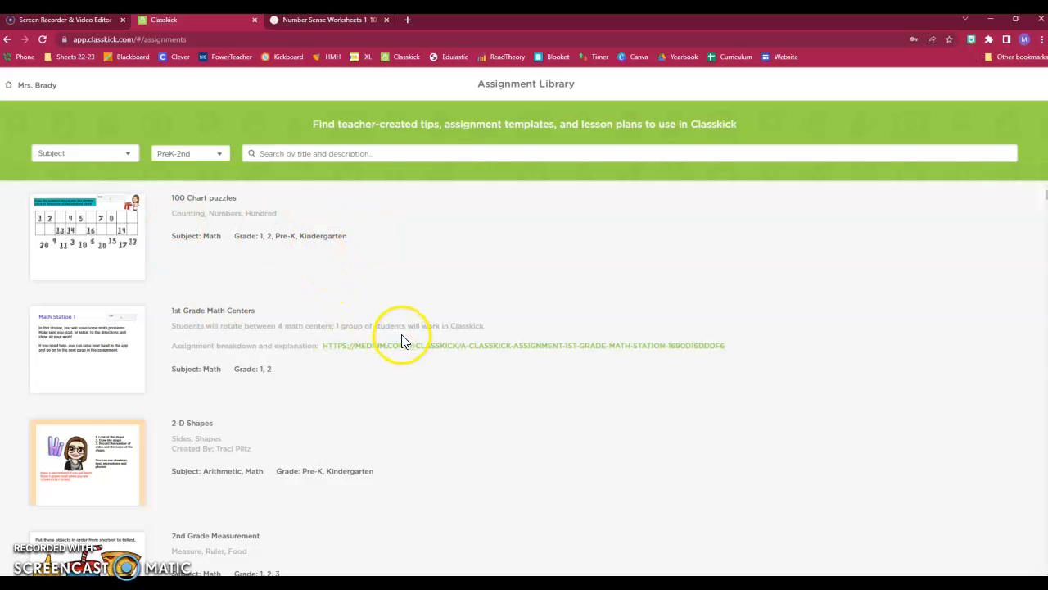
Step: Browse the PreK-2nd templates and place the cursor in the library search box
{"action": "scroll", "coordinate": [329, 298], "scroll_direction": "down", "scroll_amount": 4}
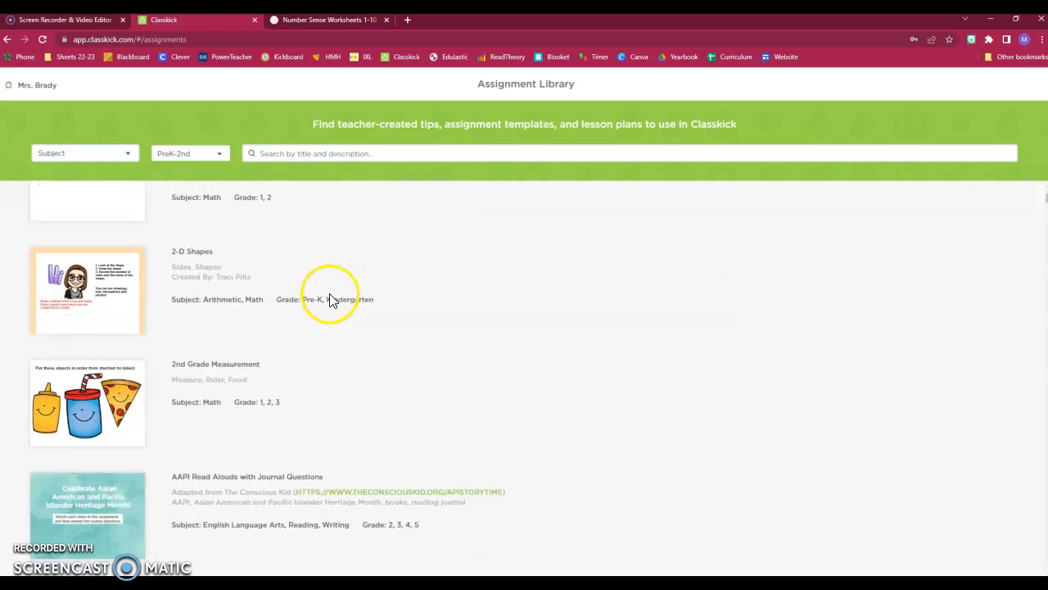
{"action": "scroll", "coordinate": [334, 300], "scroll_direction": "down", "scroll_amount": 6}
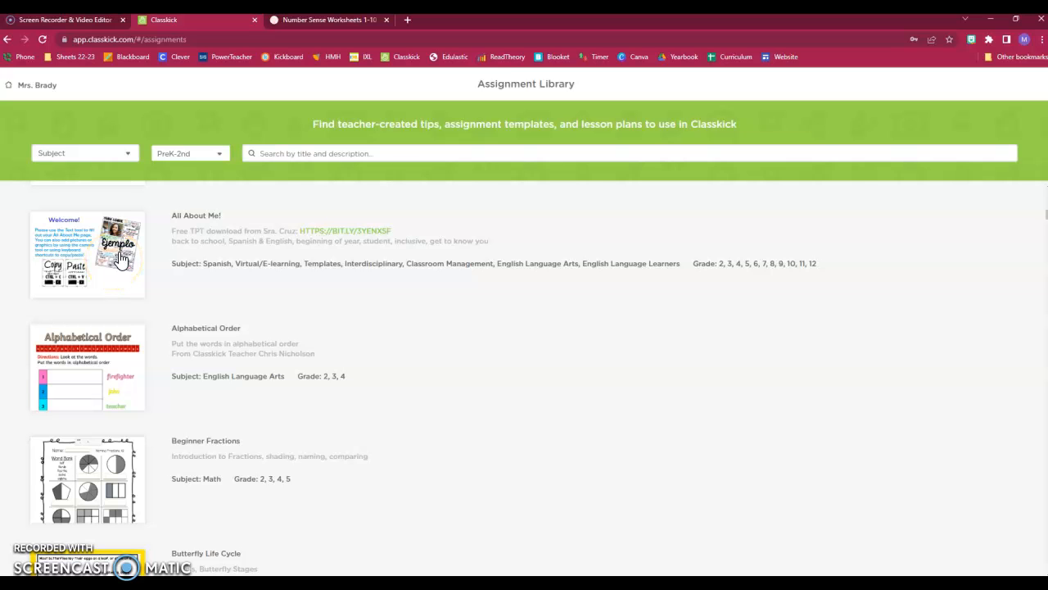
{"action": "scroll", "coordinate": [521, 421], "scroll_direction": "down", "scroll_amount": 2}
{"action": "scroll", "coordinate": [412, 360], "scroll_direction": "down", "scroll_amount": 2}
{"action": "scroll", "coordinate": [412, 361], "scroll_direction": "down", "scroll_amount": 4}
{"action": "scroll", "coordinate": [406, 373], "scroll_direction": "down", "scroll_amount": 3}
{"action": "scroll", "coordinate": [410, 416], "scroll_direction": "up", "scroll_amount": 6}
{"action": "scroll", "coordinate": [407, 414], "scroll_direction": "up", "scroll_amount": 10}
{"action": "left_click", "coordinate": [306, 154]}
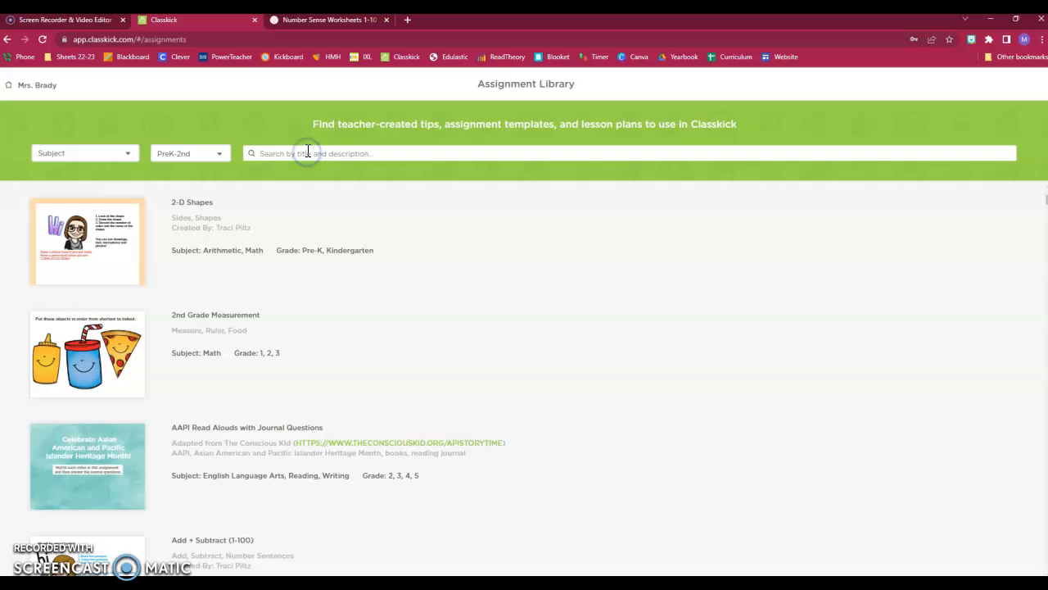
Step: Search the library for 'number' and open the Counting Fish 1-10 preview
{"action": "type", "text": "number sens"}
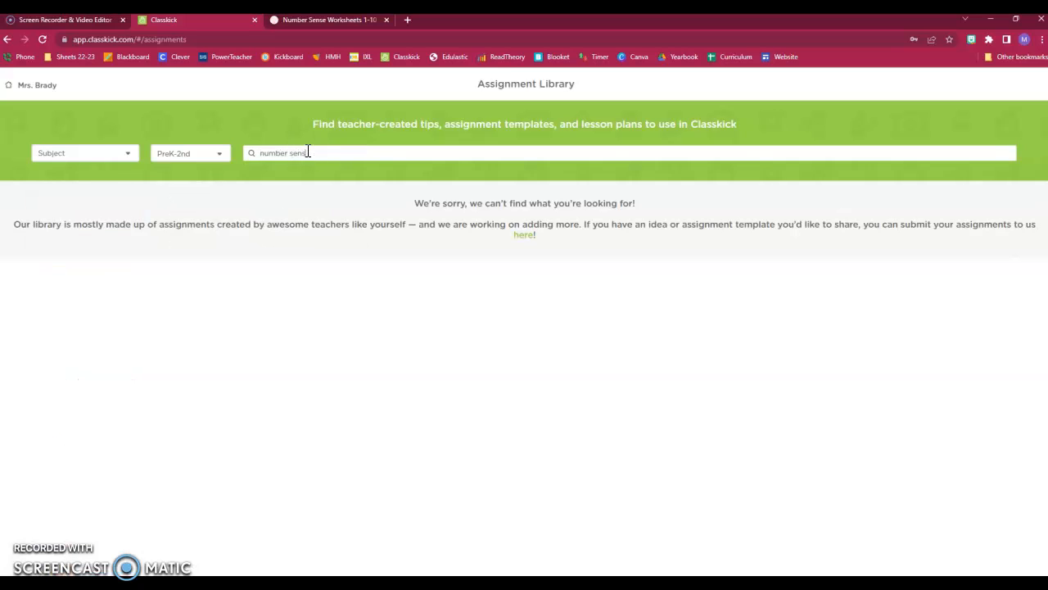
{"action": "key", "text": "BackSpace"}
{"action": "key", "text": "BackSpace"}
{"action": "key", "text": "BackSpace"}
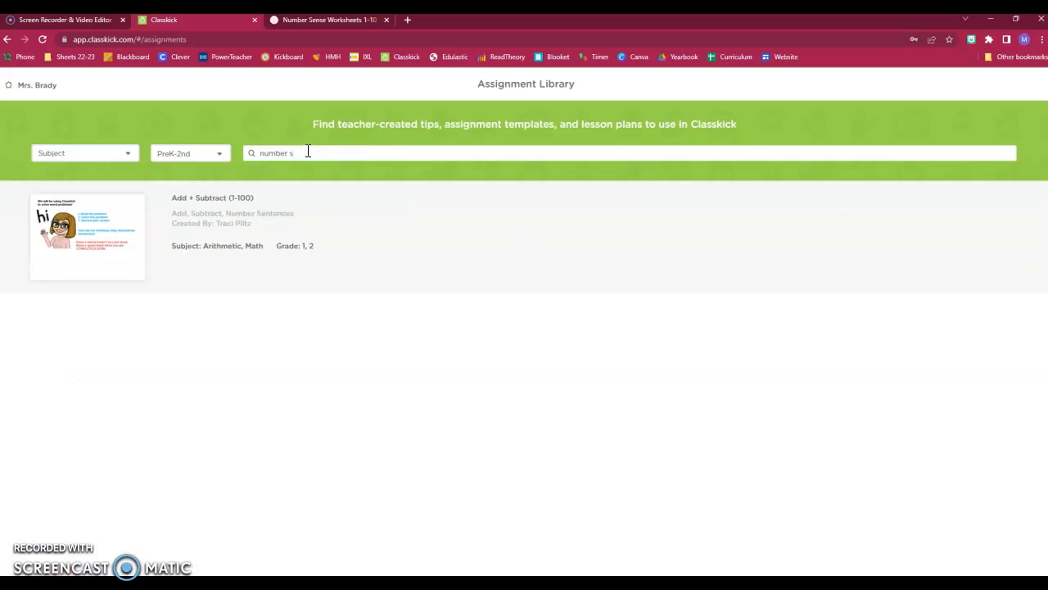
{"action": "key", "text": "BackSpace"}
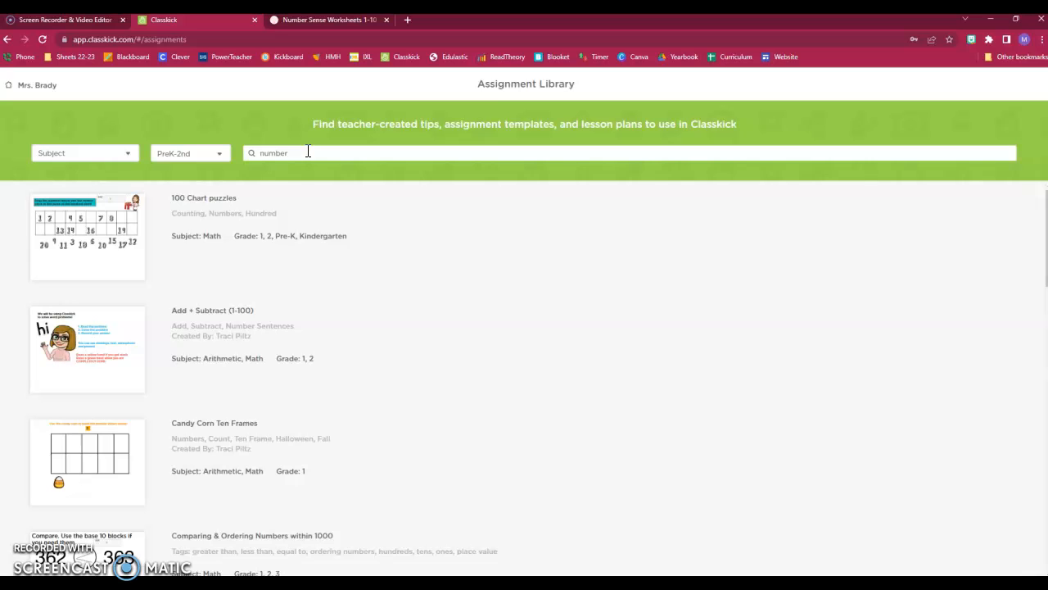
{"action": "scroll", "coordinate": [393, 344], "scroll_direction": "down", "scroll_amount": 5}
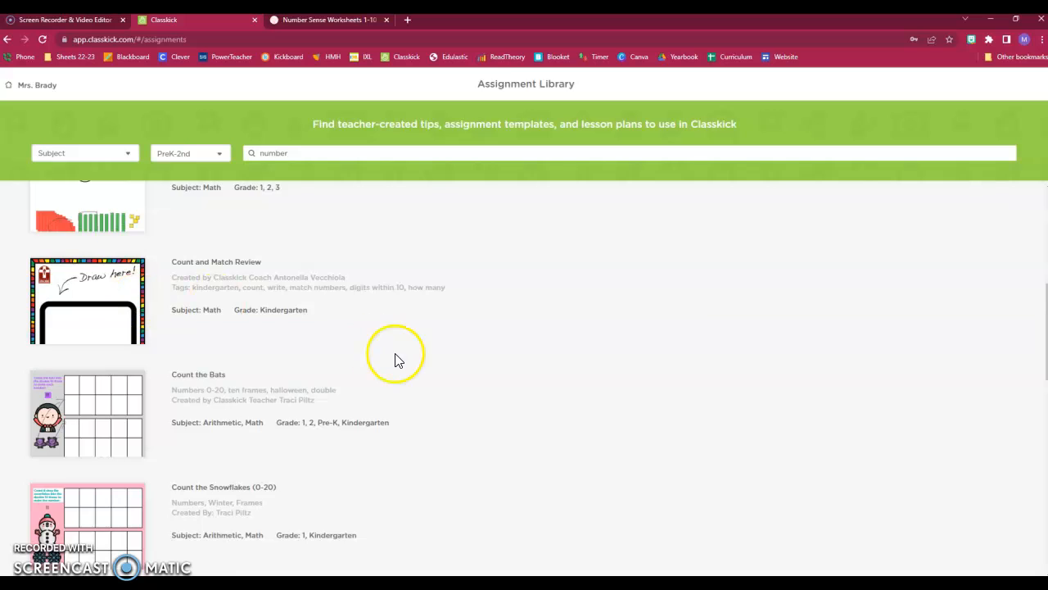
{"action": "scroll", "coordinate": [398, 358], "scroll_direction": "down", "scroll_amount": 2}
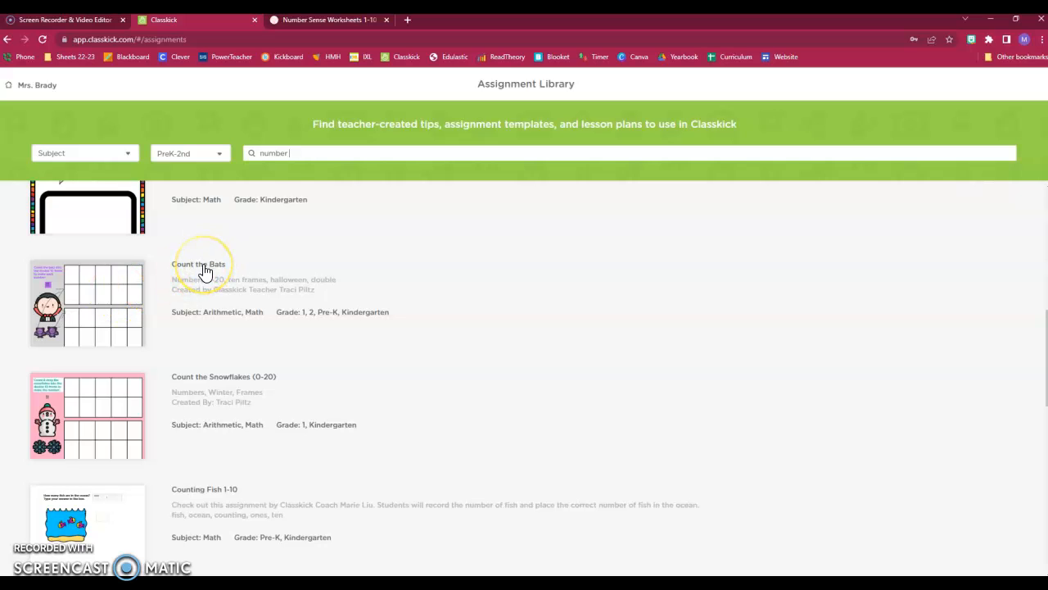
{"action": "scroll", "coordinate": [205, 278], "scroll_direction": "down", "scroll_amount": 1}
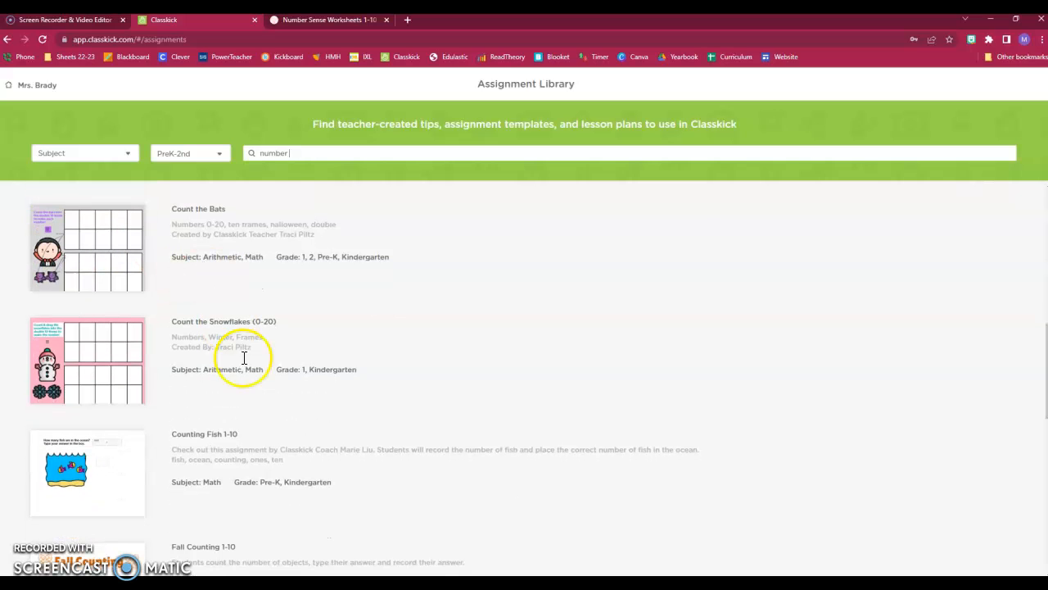
{"action": "scroll", "coordinate": [217, 442], "scroll_direction": "down", "scroll_amount": 4}
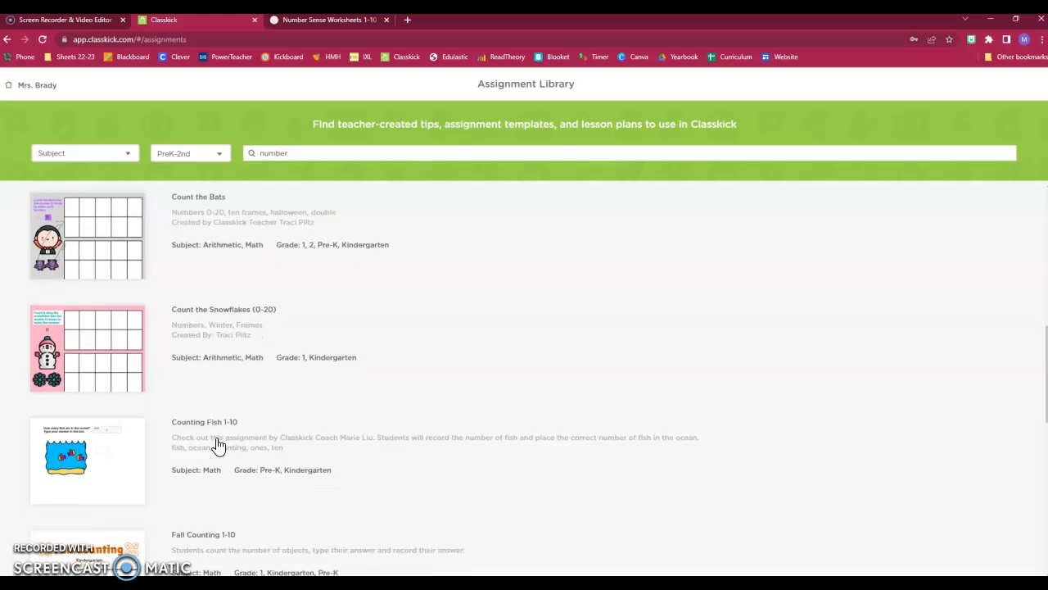
{"action": "scroll", "coordinate": [145, 422], "scroll_direction": "up", "scroll_amount": 3}
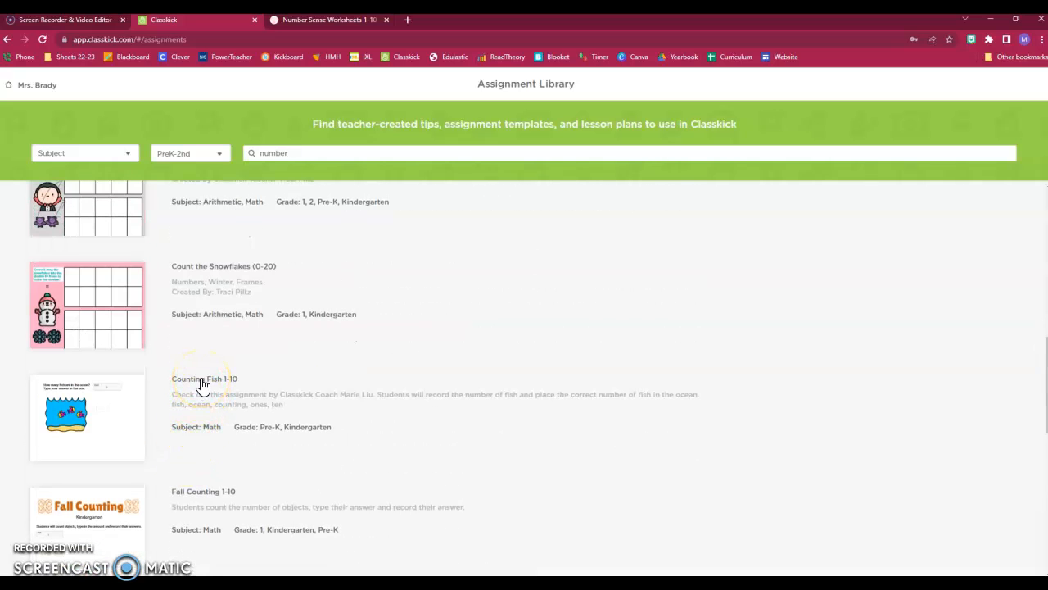
{"action": "left_click", "coordinate": [124, 419]}
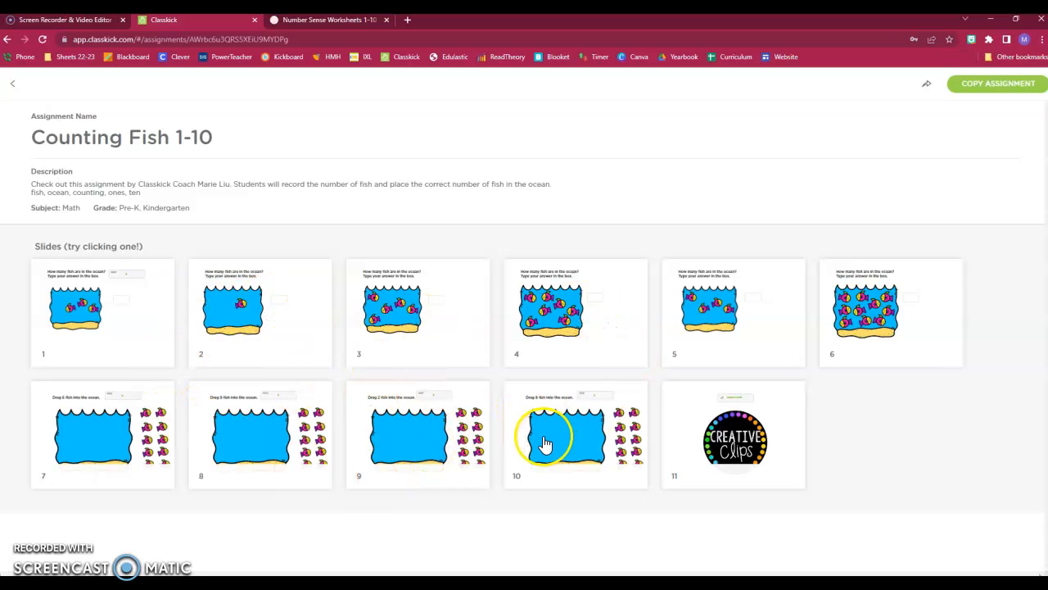
Step: Copy Counting Fish 1-10 into your assignments and open the copy in the editor
{"action": "left_click", "coordinate": [994, 92]}
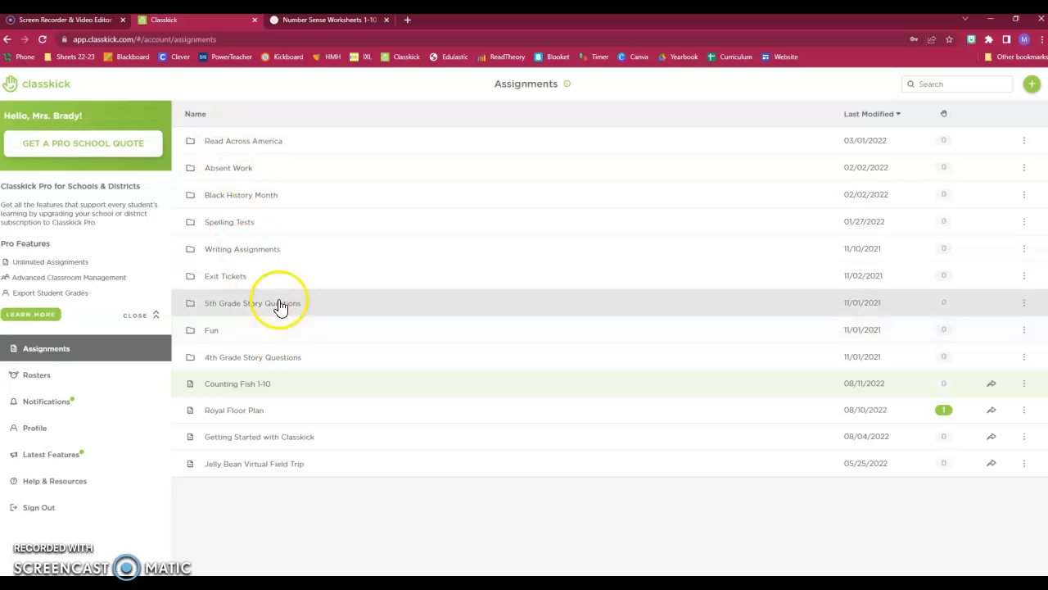
{"action": "left_click", "coordinate": [240, 392]}
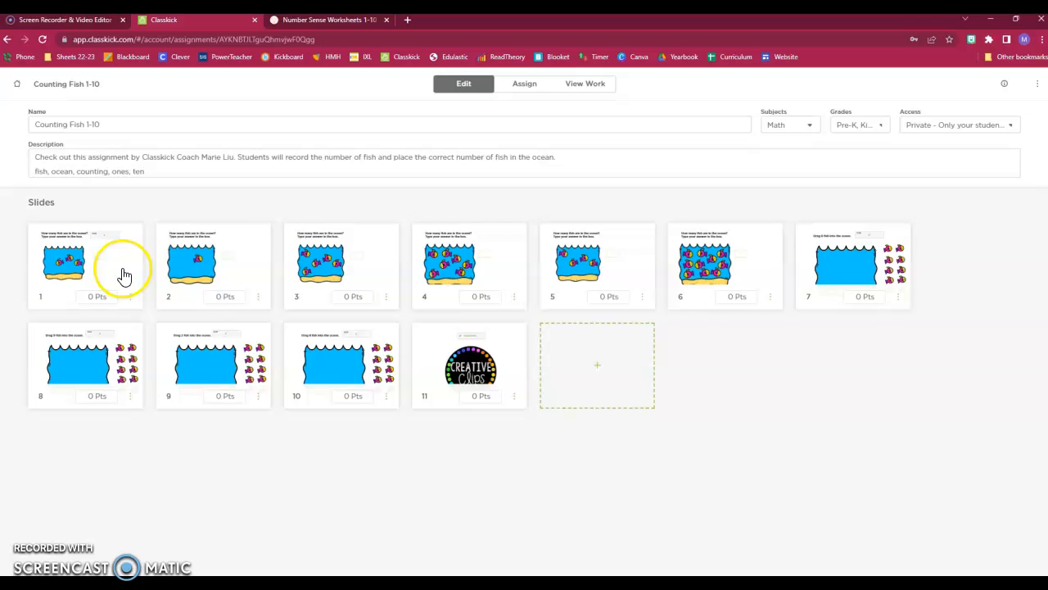
Step: Delete slide 11, the Creative Clips credit slide, confirming with YES
{"action": "left_click", "coordinate": [129, 297]}
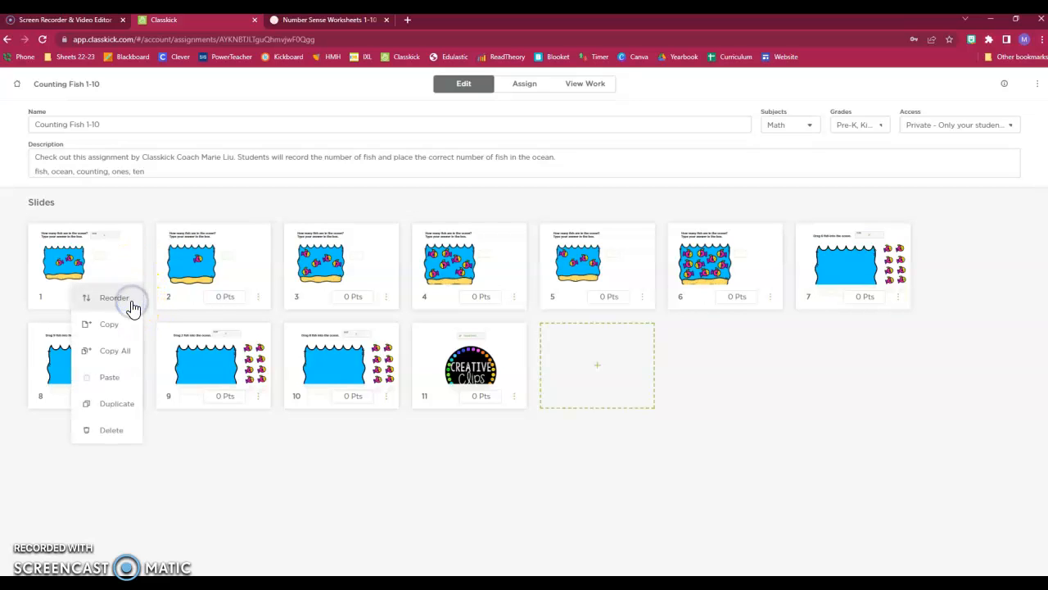
{"action": "left_click", "coordinate": [196, 445]}
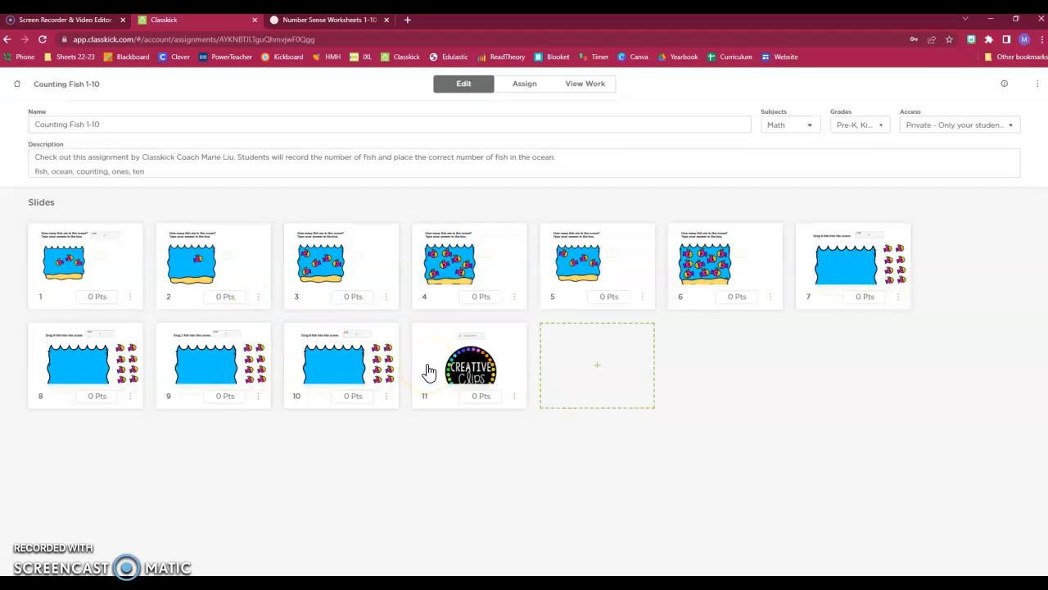
{"action": "left_click", "coordinate": [517, 398]}
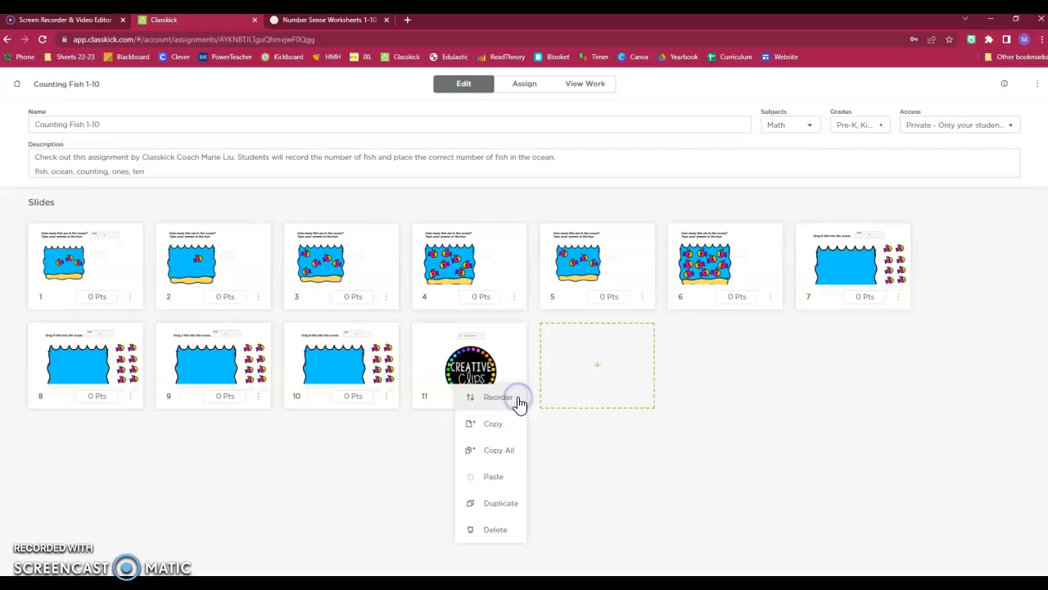
{"action": "left_click", "coordinate": [506, 528]}
{"action": "left_click", "coordinate": [799, 358]}
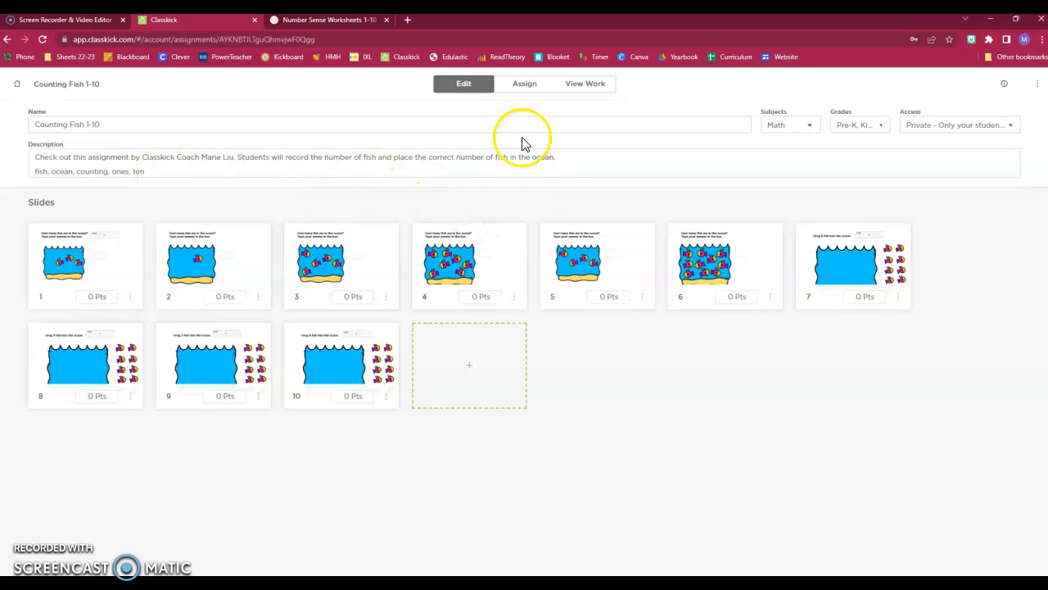
Step: Assign Counting Fish 1-10 to the Kindergarten roster
{"action": "left_click", "coordinate": [529, 87]}
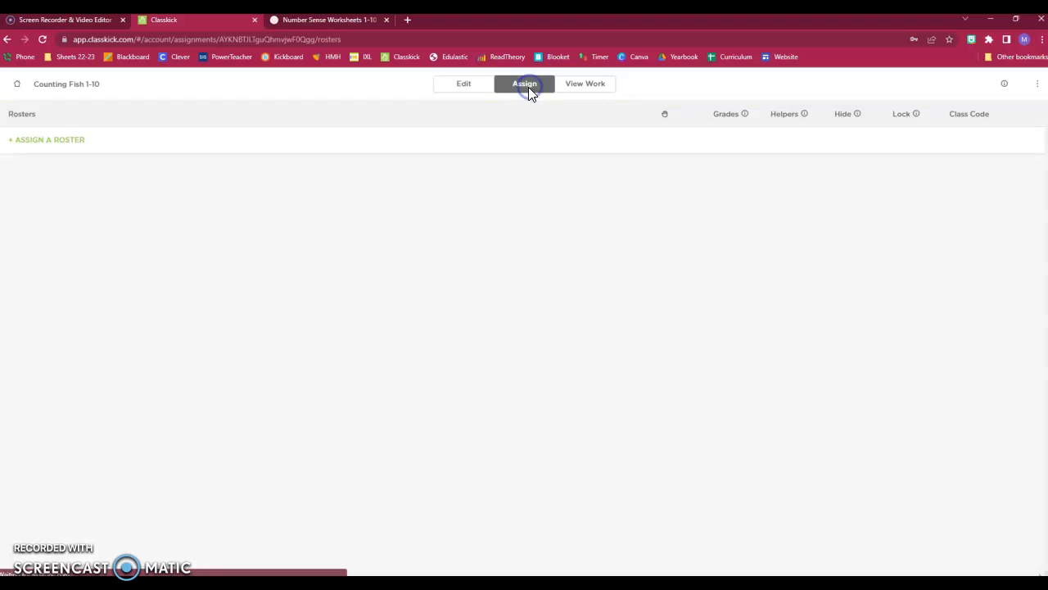
{"action": "left_click", "coordinate": [72, 146]}
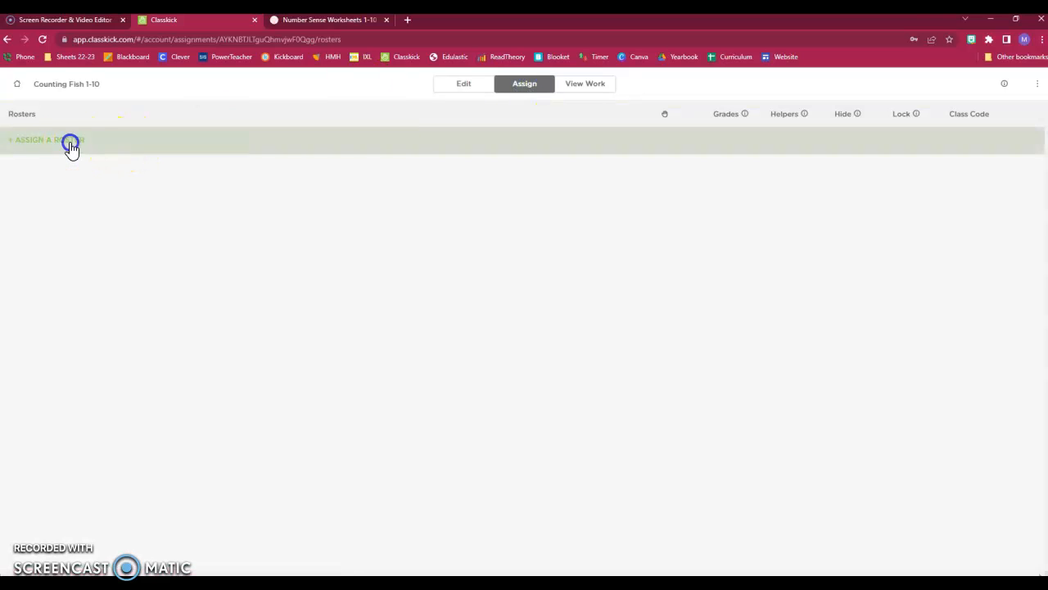
{"action": "scroll", "coordinate": [496, 354], "scroll_direction": "down", "scroll_amount": 2}
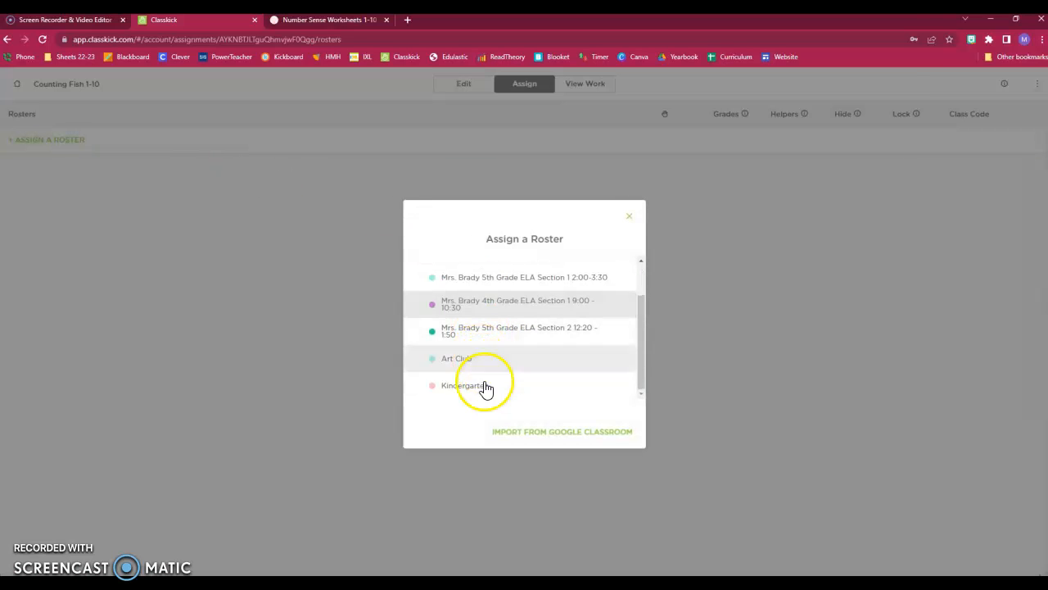
{"action": "left_click", "coordinate": [486, 392]}
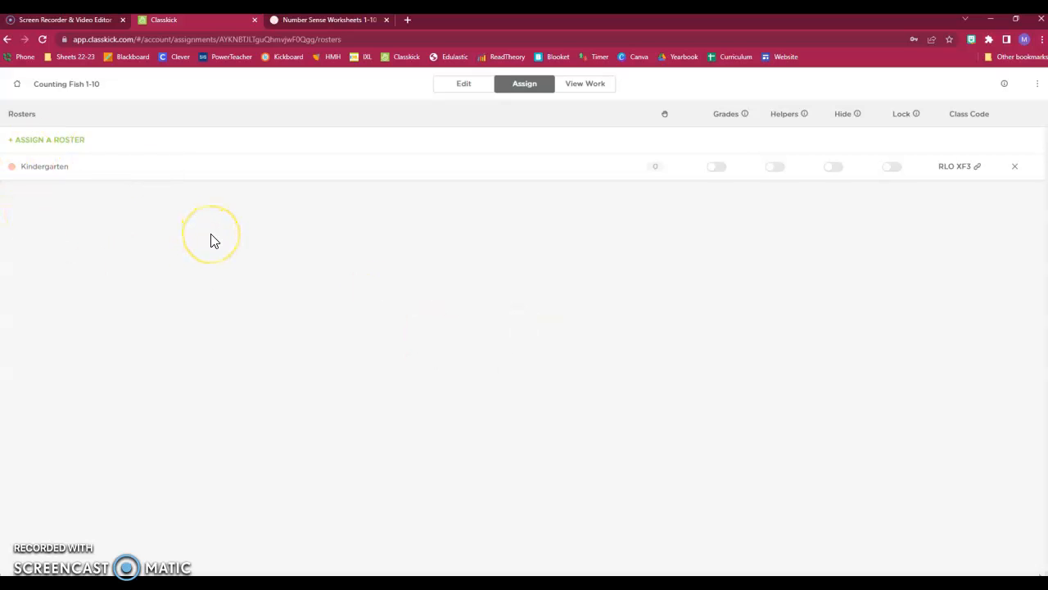
Step: Copy the class's student login link and open a new browser tab
{"action": "left_click", "coordinate": [966, 171]}
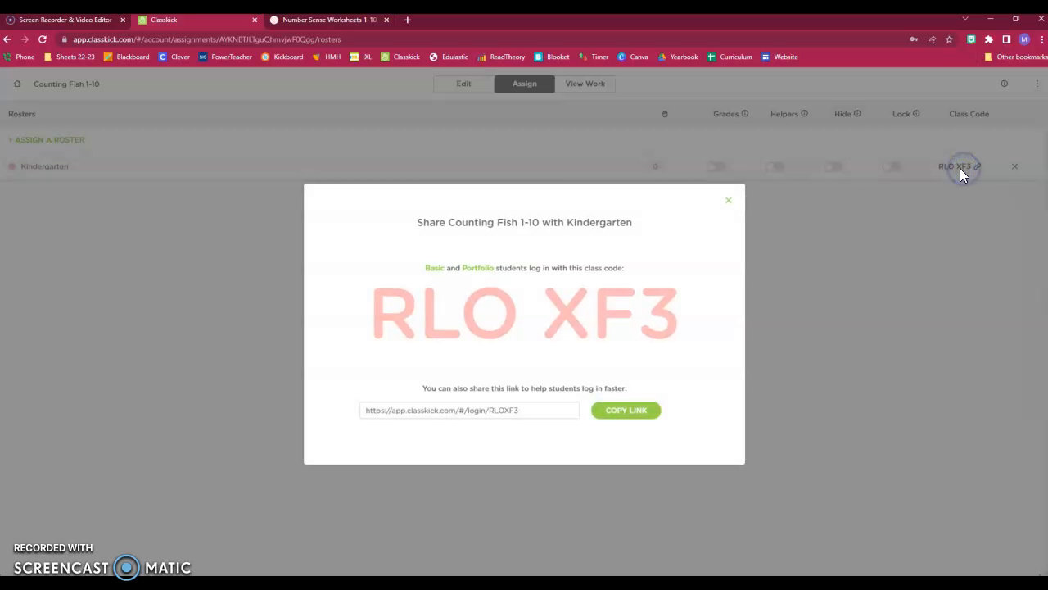
{"action": "left_click", "coordinate": [629, 410]}
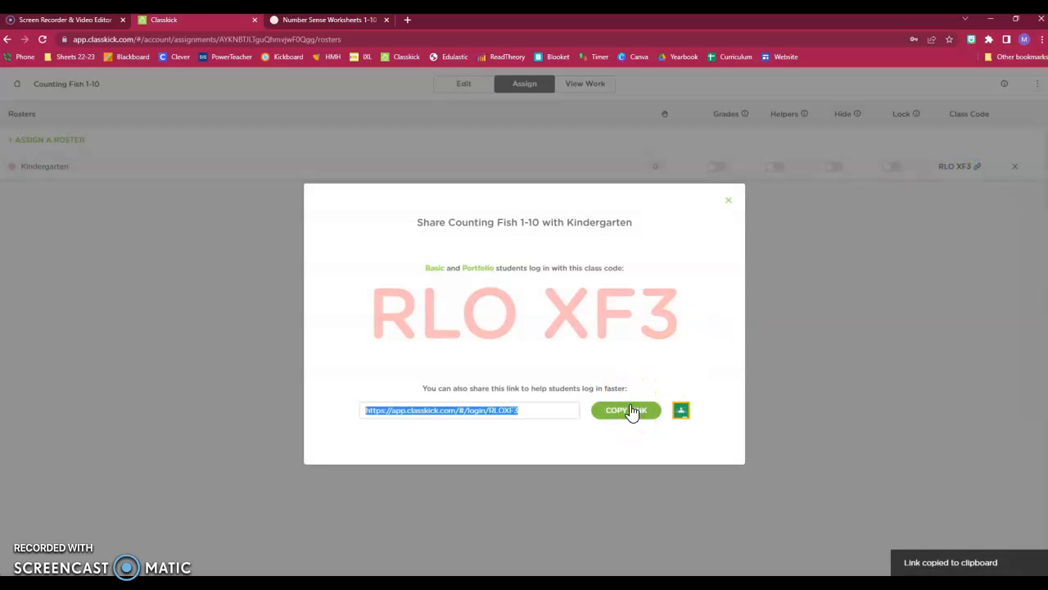
{"action": "left_click", "coordinate": [407, 19]}
Step: Load the pasted login link and join as a student, entering a student name
{"action": "left_click", "coordinate": [333, 38]}
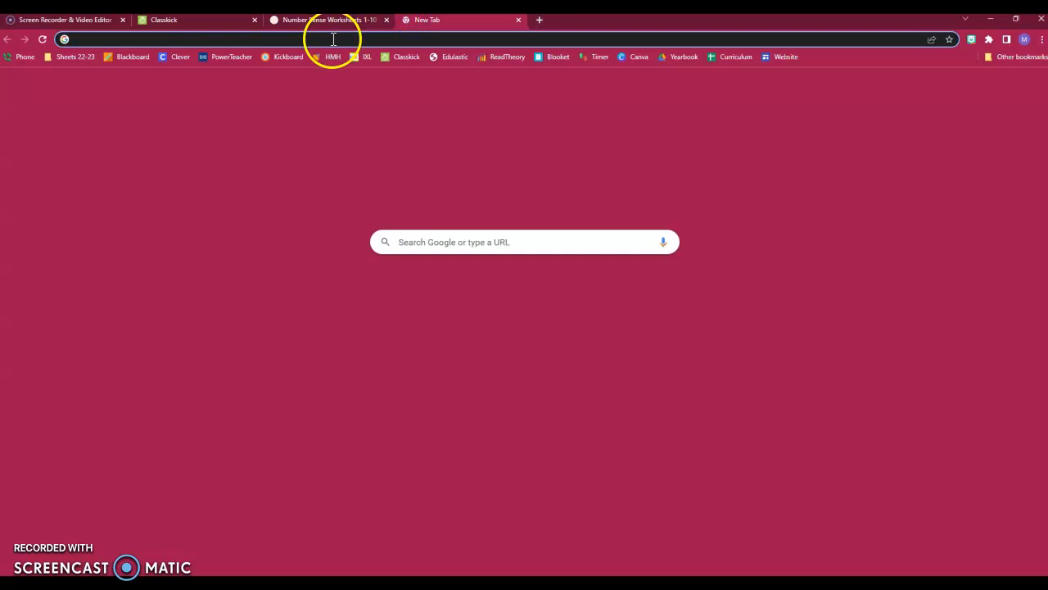
{"action": "key", "text": "ctrl+v"}
{"action": "key", "text": "Return"}
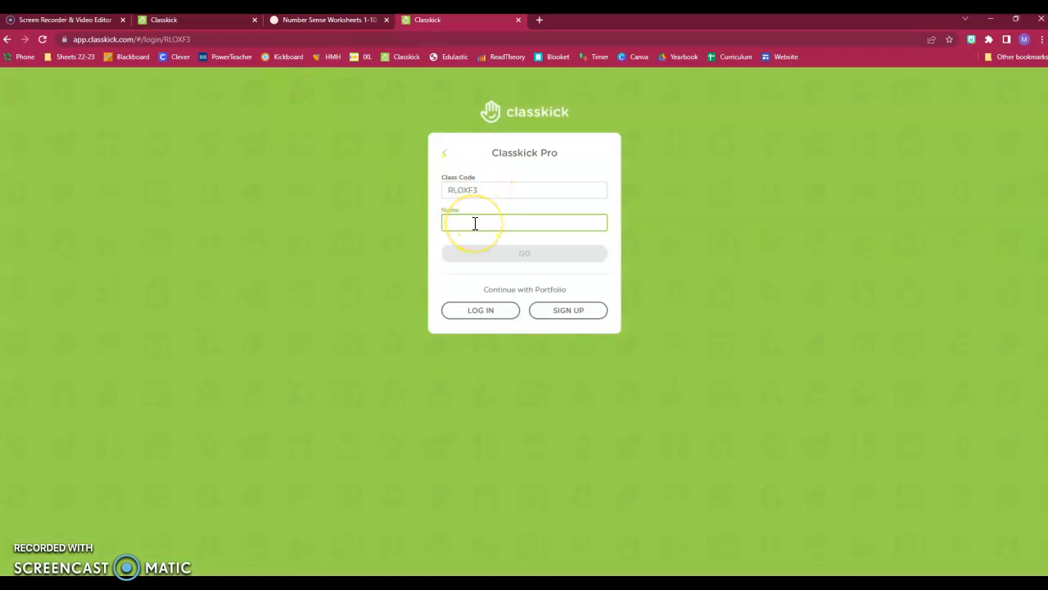
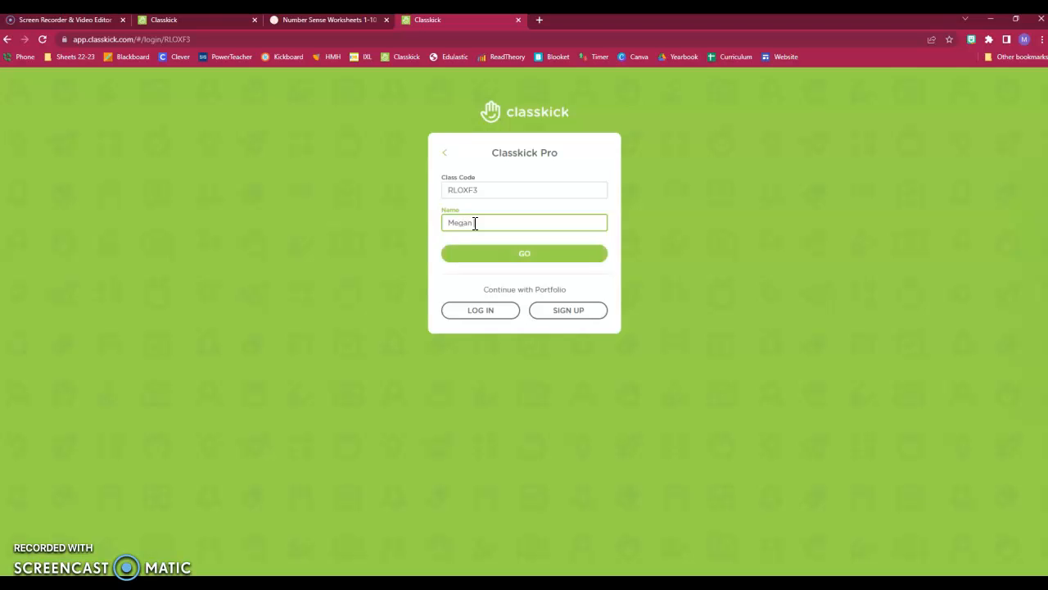
{"action": "left_click", "coordinate": [536, 255]}
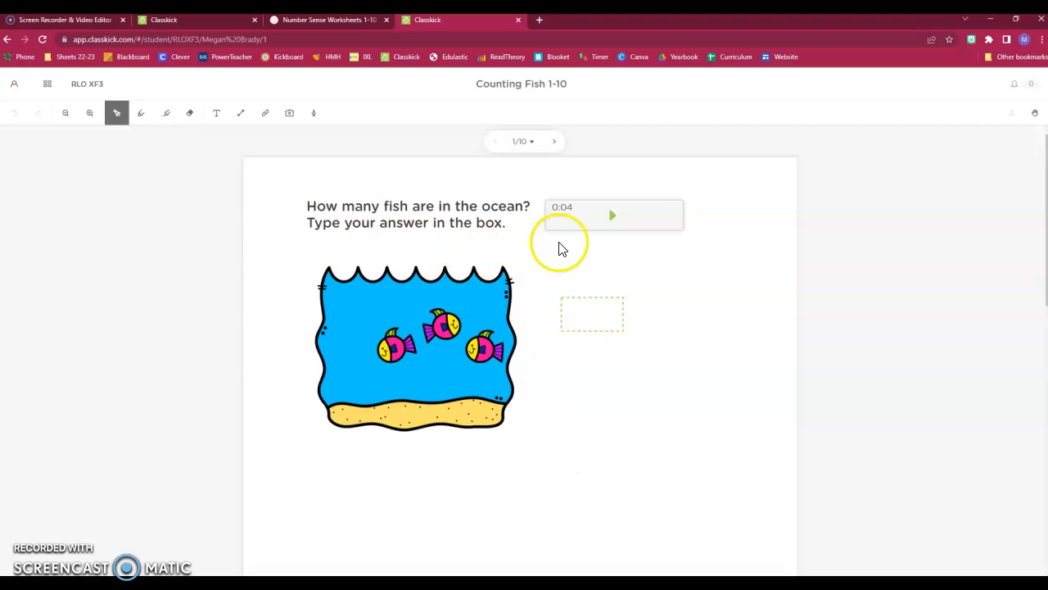
{"action": "left_click", "coordinate": [614, 217]}
{"action": "left_click", "coordinate": [143, 117]}
{"action": "left_click", "coordinate": [288, 163]}
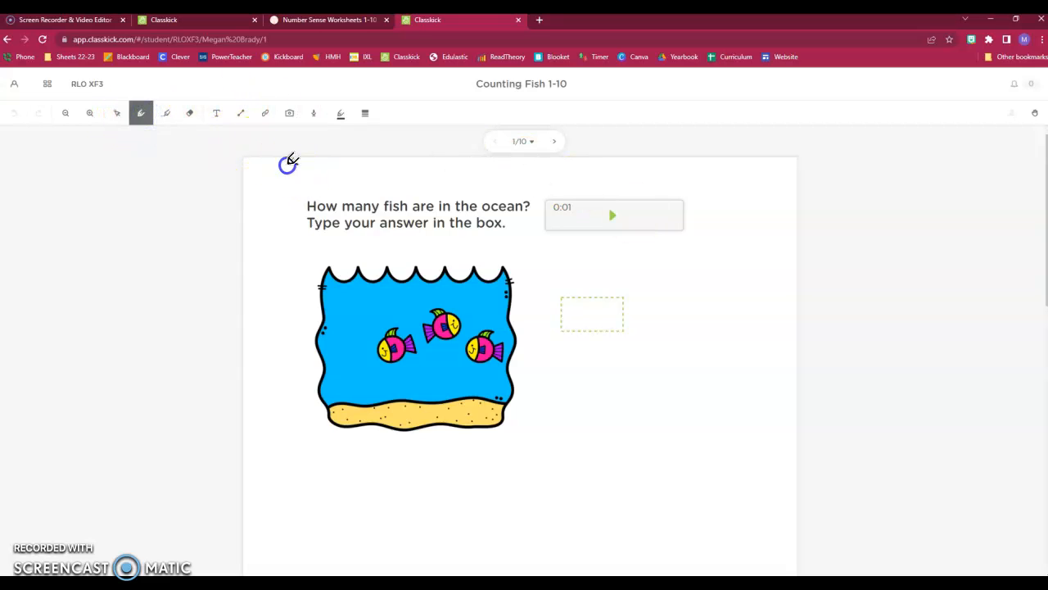
{"action": "left_click_drag", "start_coordinate": [366, 179], "coordinate": [446, 190]}
{"action": "left_click", "coordinate": [165, 113]}
{"action": "left_click_drag", "start_coordinate": [323, 224], "coordinate": [345, 196]}
{"action": "left_click", "coordinate": [342, 113]}
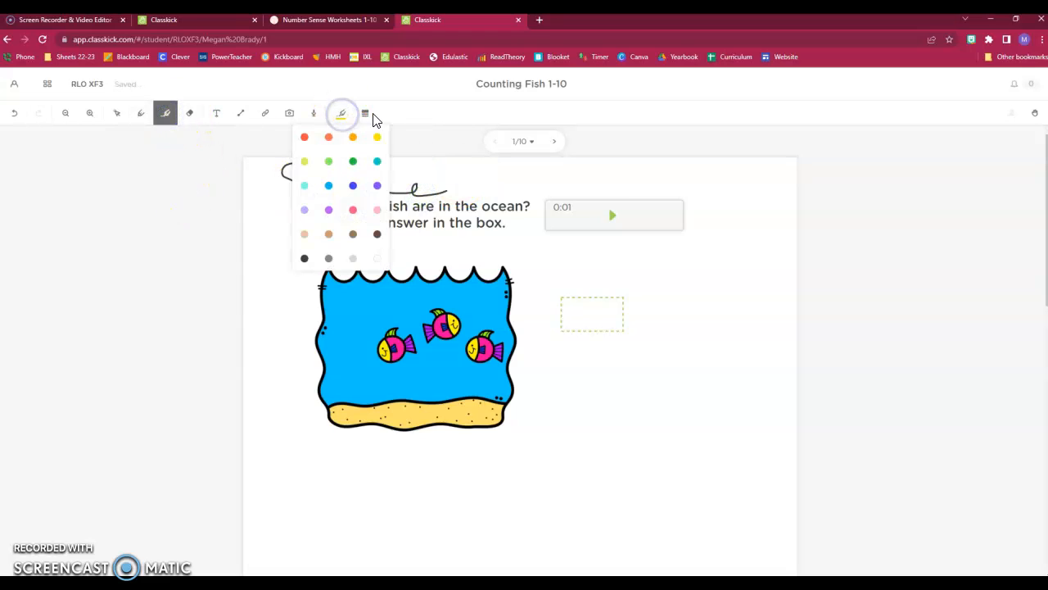
{"action": "left_click", "coordinate": [366, 115]}
{"action": "left_click", "coordinate": [366, 114]}
{"action": "left_click", "coordinate": [425, 123]}
{"action": "left_click", "coordinate": [189, 113]}
{"action": "mouse_move", "coordinate": [348, 175]}
{"action": "left_mouse_down"}
{"action": "mouse_move", "coordinate": [306, 169]}
{"action": "mouse_move", "coordinate": [341, 221]}
{"action": "left_mouse_up"}
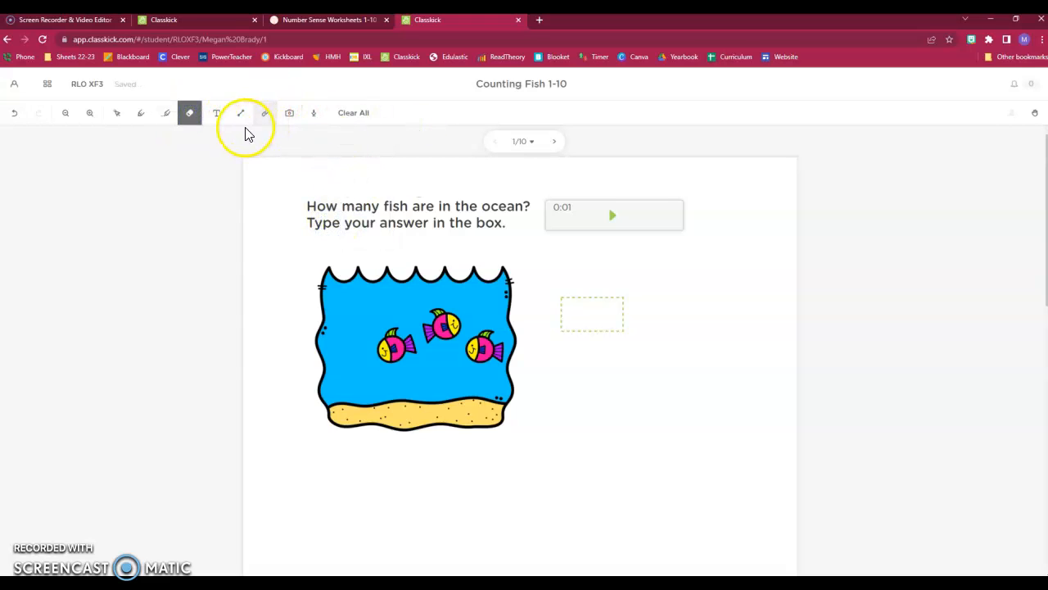
Step: Draw a blank text box above slide 1's question and try its colour, border and size options
{"action": "left_click", "coordinate": [217, 113]}
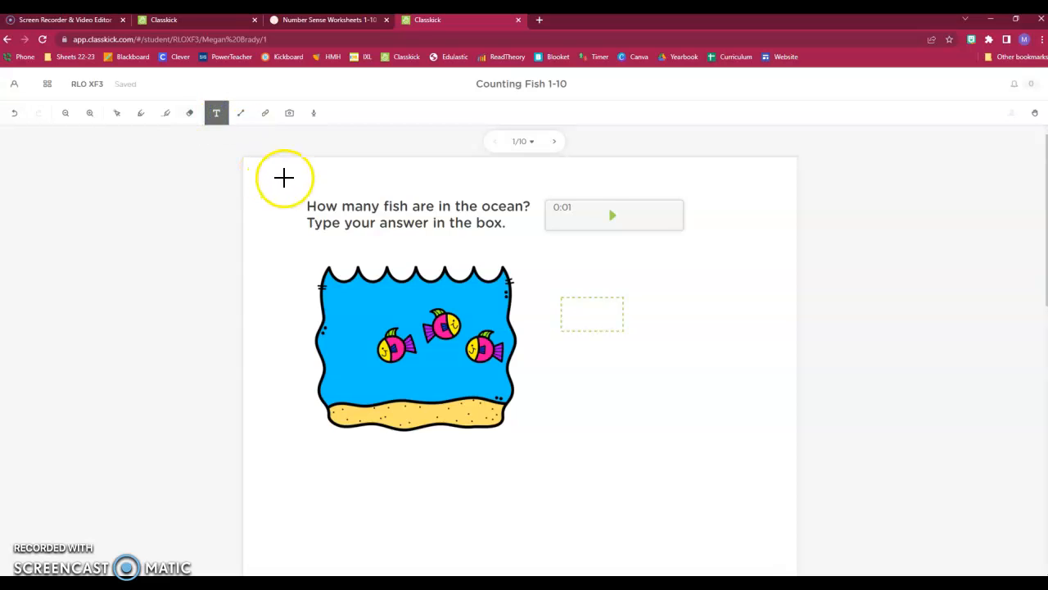
{"action": "left_click_drag", "start_coordinate": [284, 169], "coordinate": [439, 190]}
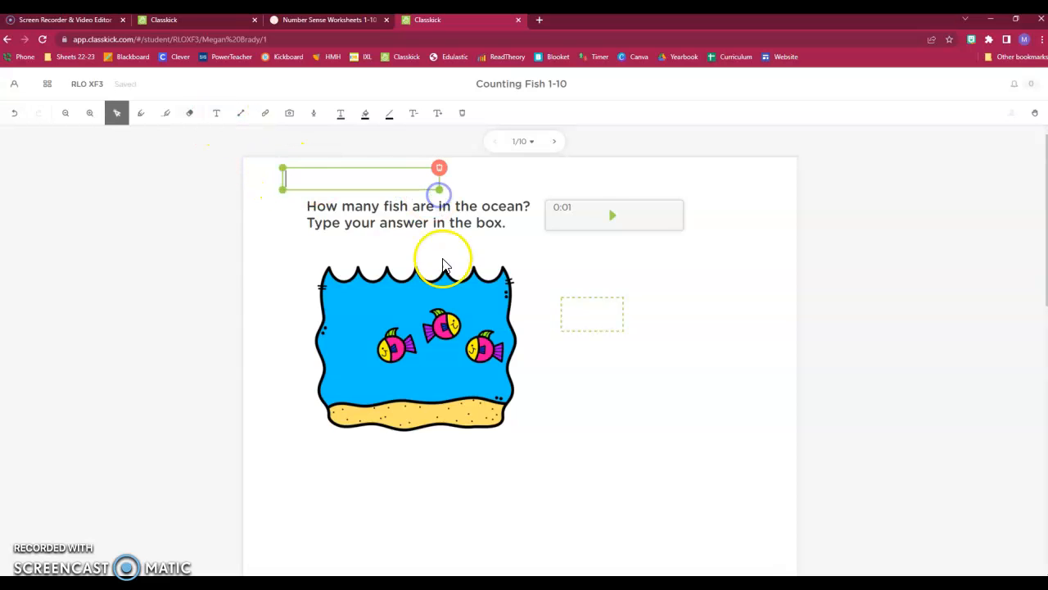
{"action": "left_click", "coordinate": [341, 115]}
{"action": "left_click", "coordinate": [365, 113]}
{"action": "left_click", "coordinate": [365, 115]}
{"action": "left_click", "coordinate": [389, 114]}
{"action": "left_click", "coordinate": [400, 122]}
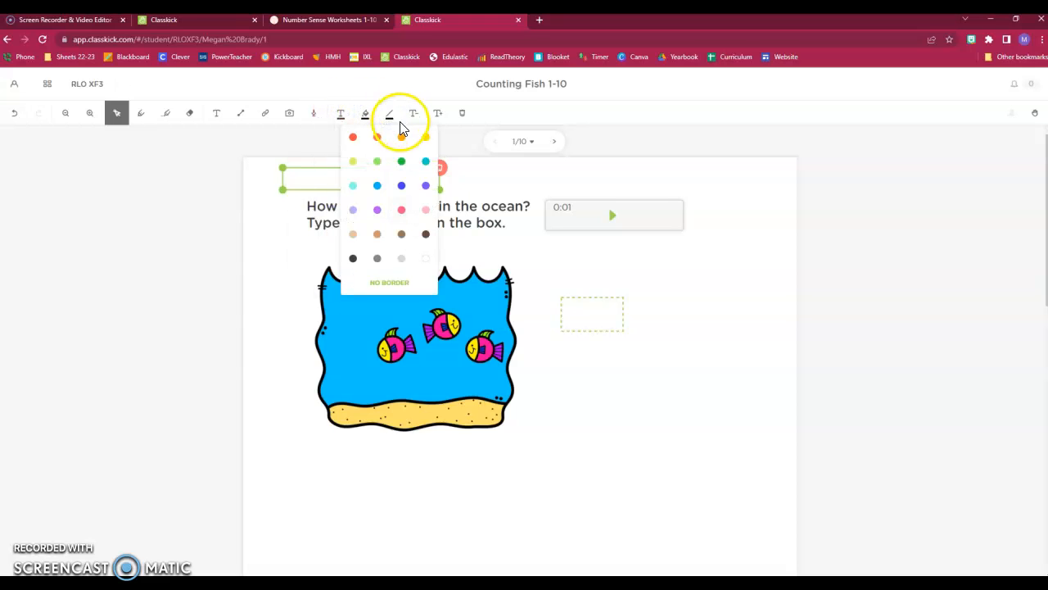
{"action": "left_click", "coordinate": [415, 115]}
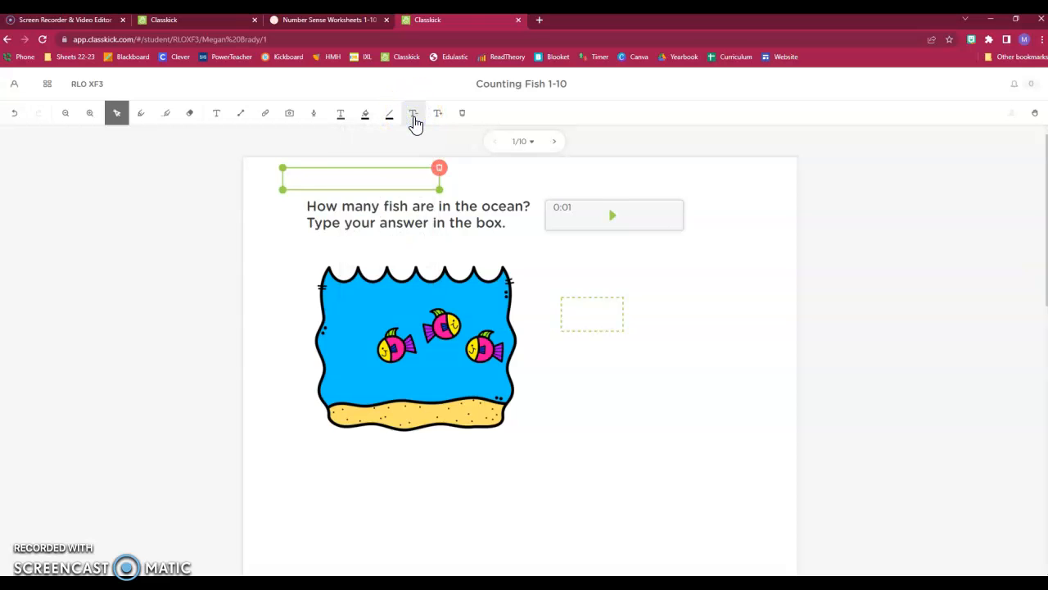
{"action": "left_click", "coordinate": [438, 117]}
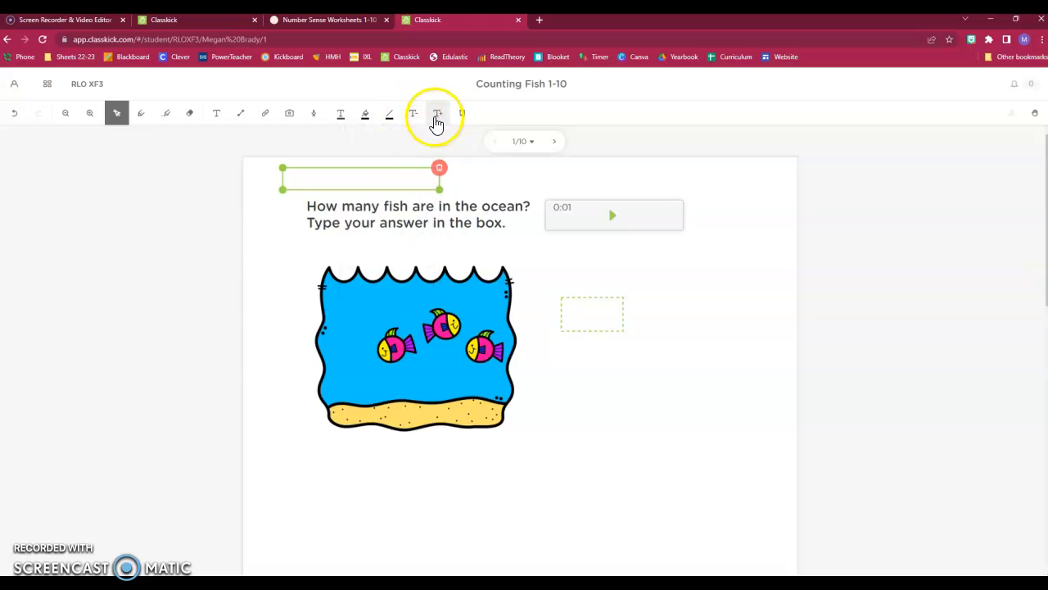
{"action": "left_click", "coordinate": [252, 168]}
Step: Open the 'Add a URL or a YouTube/Vimeo Link' form and start on its Title field
{"action": "left_click", "coordinate": [241, 115]}
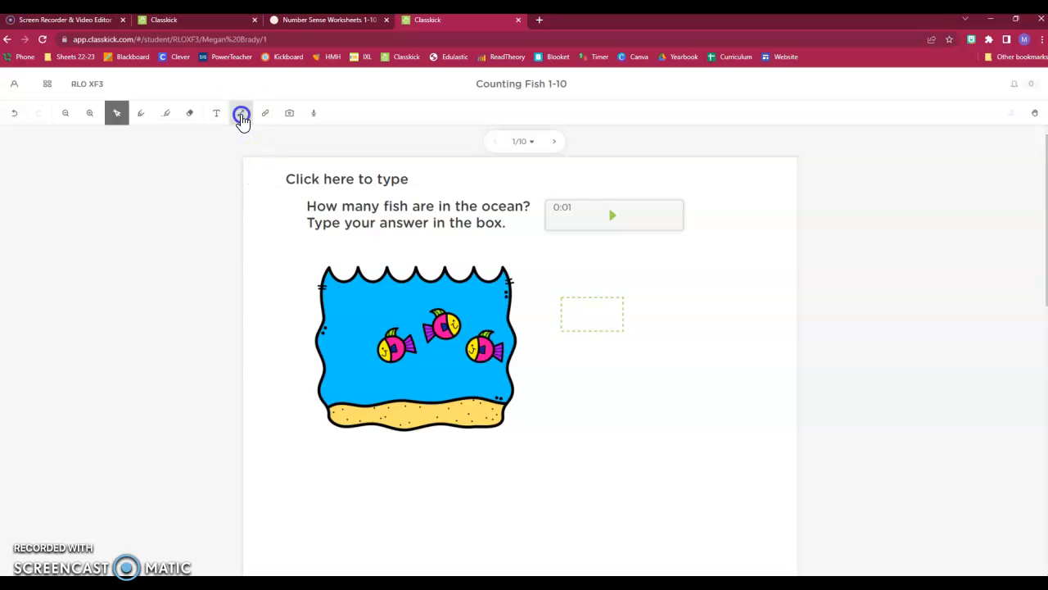
{"action": "left_click", "coordinate": [265, 117]}
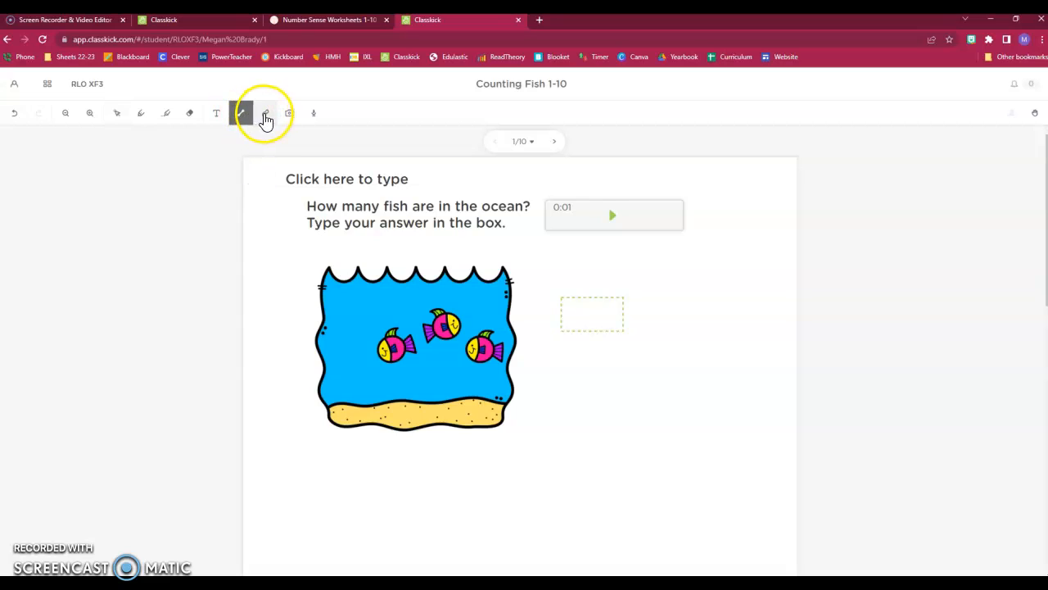
{"action": "left_click", "coordinate": [267, 116]}
{"action": "left_click", "coordinate": [444, 307]}
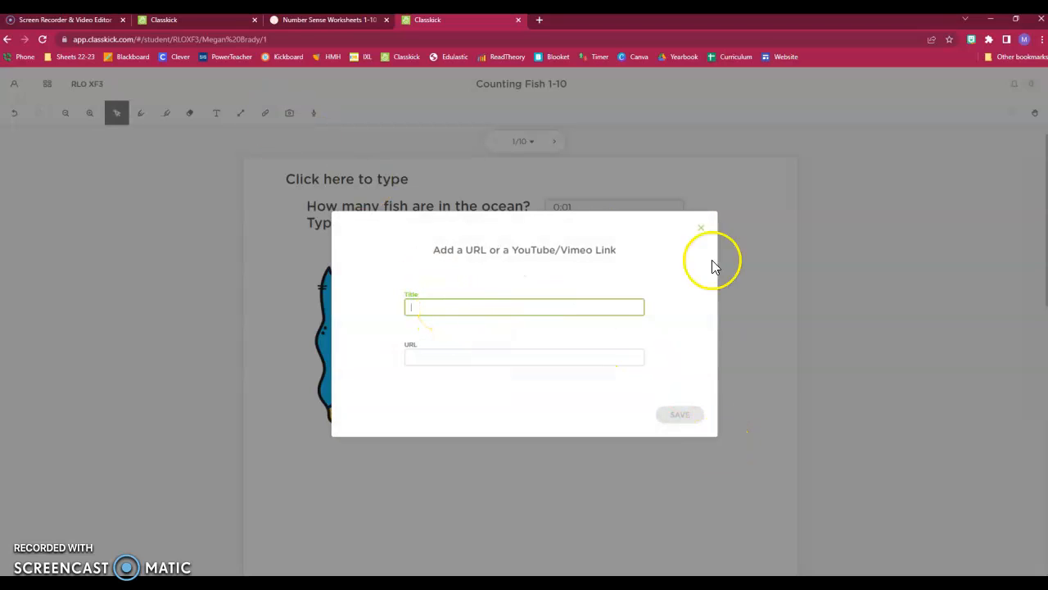
Step: Close the link form and try the webcam Camera picture option without capturing
{"action": "left_click", "coordinate": [702, 229]}
{"action": "left_click", "coordinate": [291, 117]}
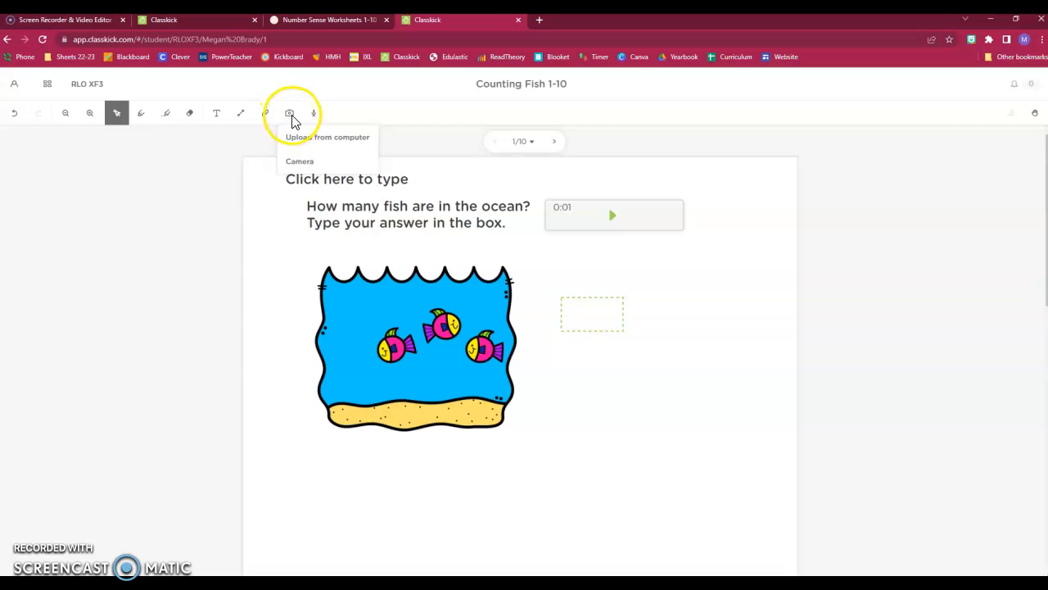
{"action": "left_click", "coordinate": [309, 163]}
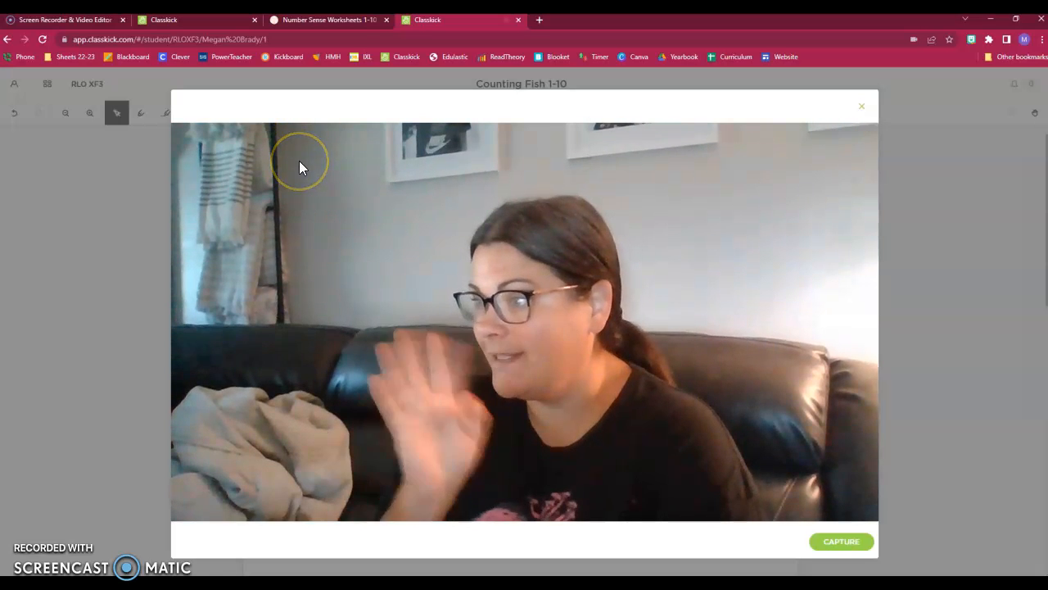
{"action": "left_click", "coordinate": [861, 105]}
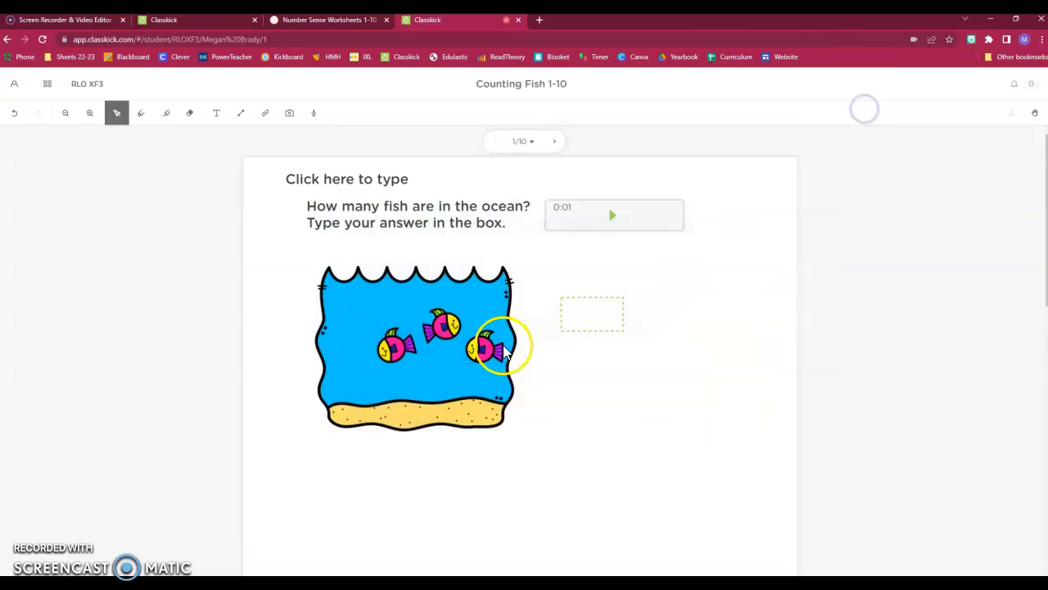
Step: Dismiss the picture options and bring up the Record Audio panel
{"action": "left_click", "coordinate": [290, 112]}
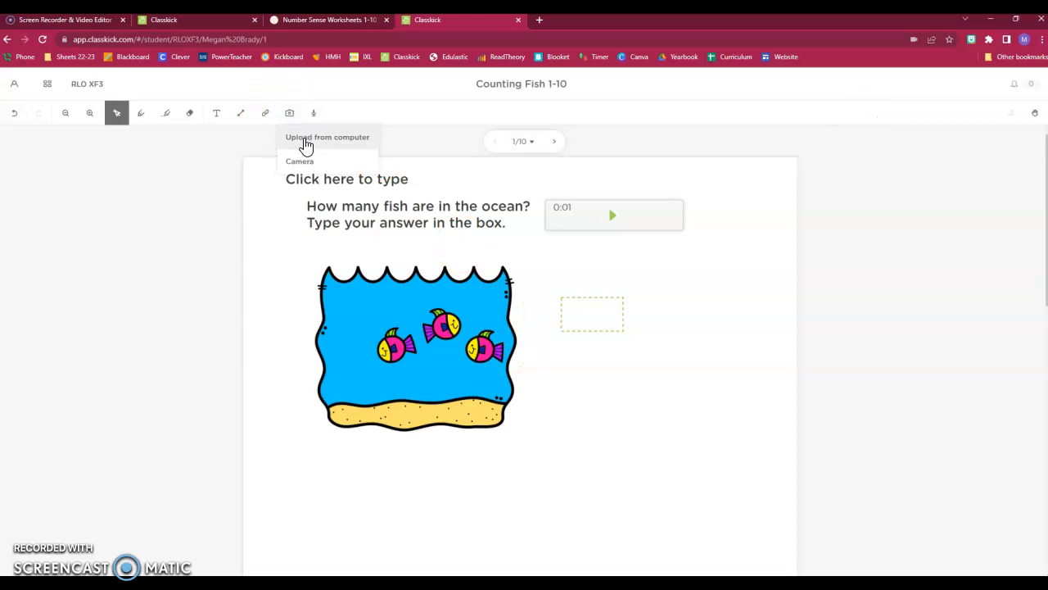
{"action": "left_click", "coordinate": [276, 227]}
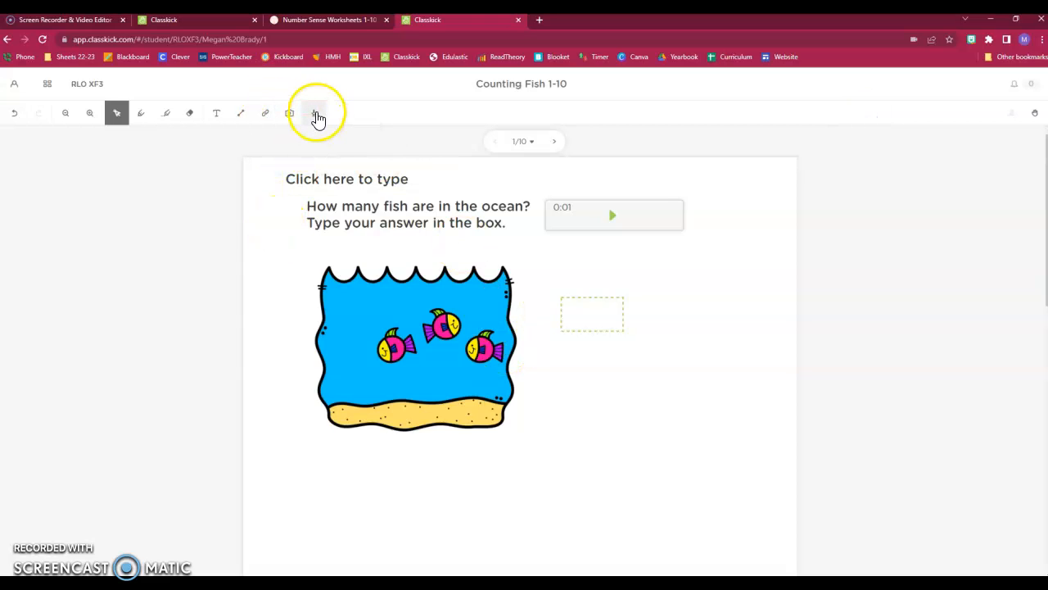
{"action": "left_click", "coordinate": [317, 117]}
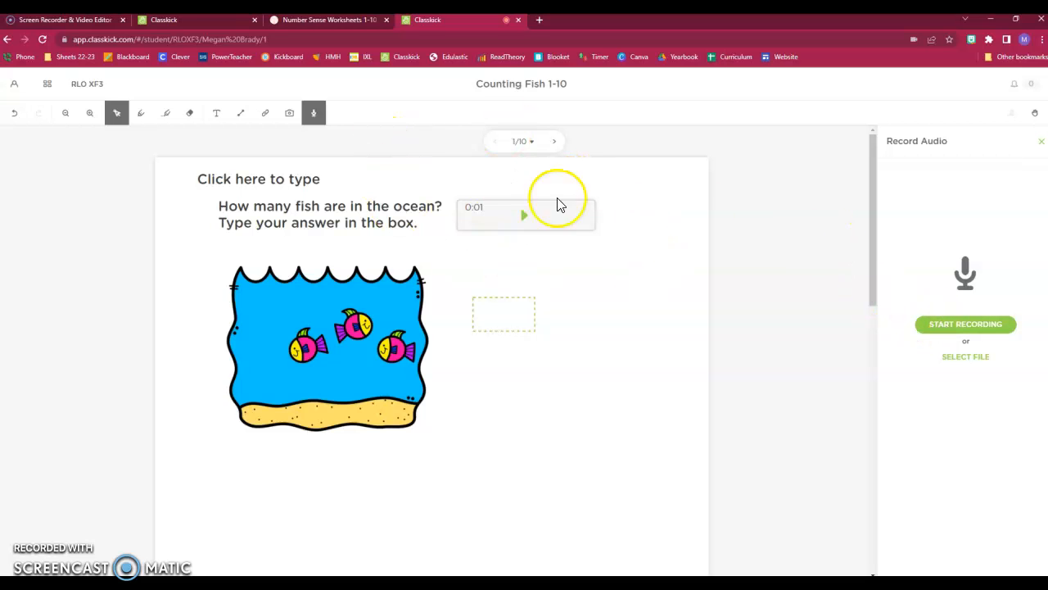
Step: Close Record Audio, raise a hand with 'Please Check', then go back to the teacher tab
{"action": "left_click", "coordinate": [1038, 142]}
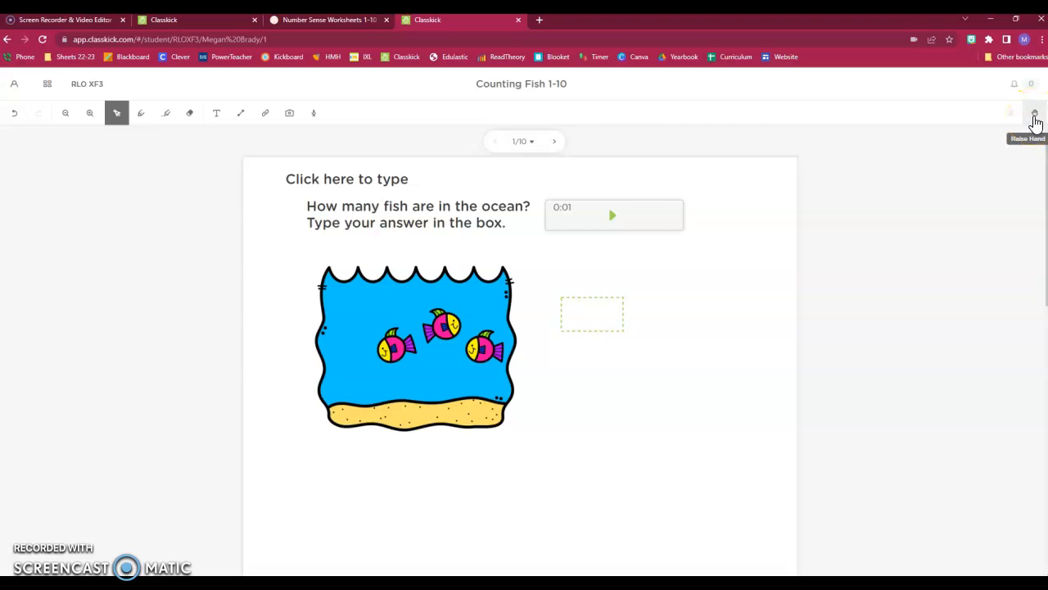
{"action": "left_click", "coordinate": [1035, 115]}
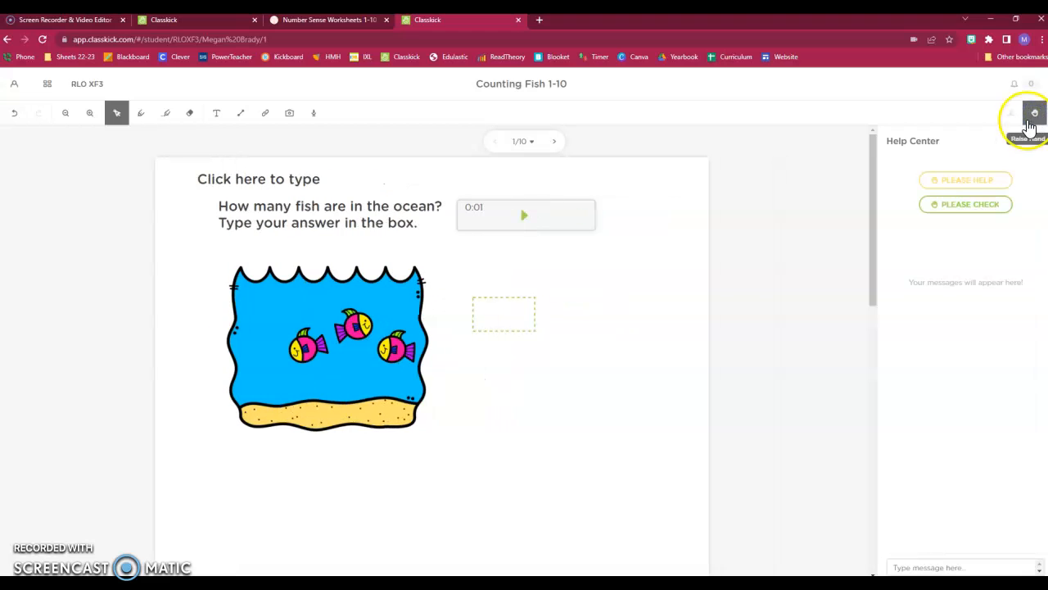
{"action": "left_click", "coordinate": [973, 206]}
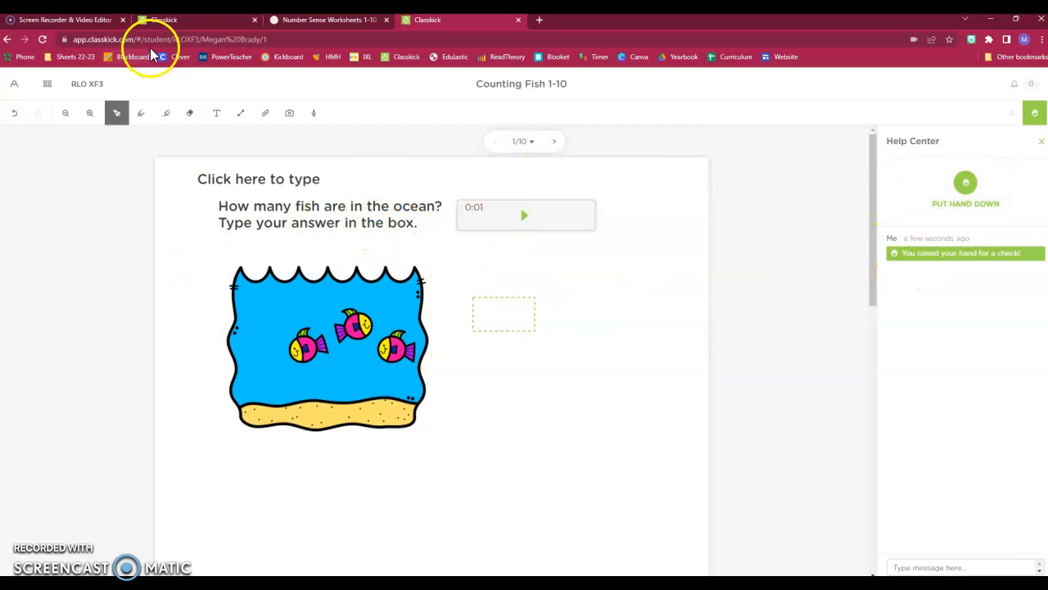
{"action": "left_click", "coordinate": [179, 26]}
Step: Review the Kindergarten work and raised-hand request on Counting Fish 1-10, then return to Assignments
{"action": "left_click", "coordinate": [728, 199]}
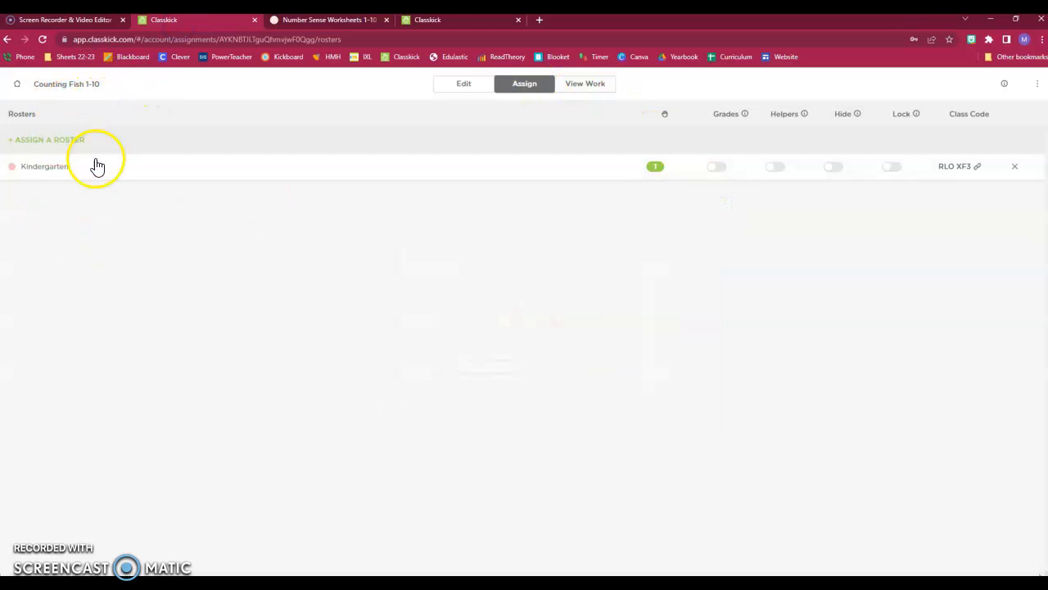
{"action": "left_click", "coordinate": [599, 93]}
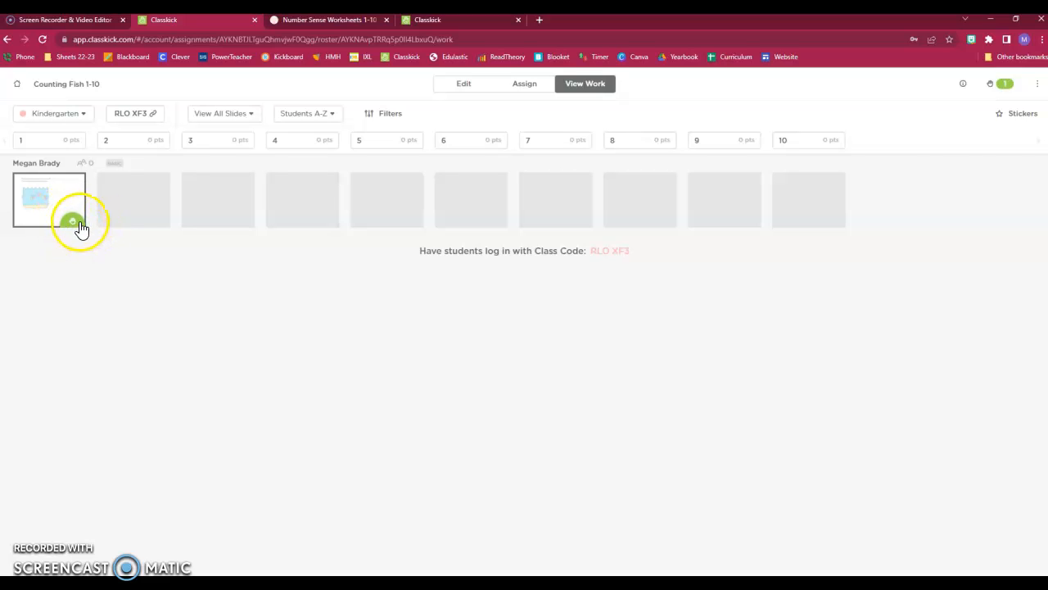
{"action": "left_click", "coordinate": [993, 84]}
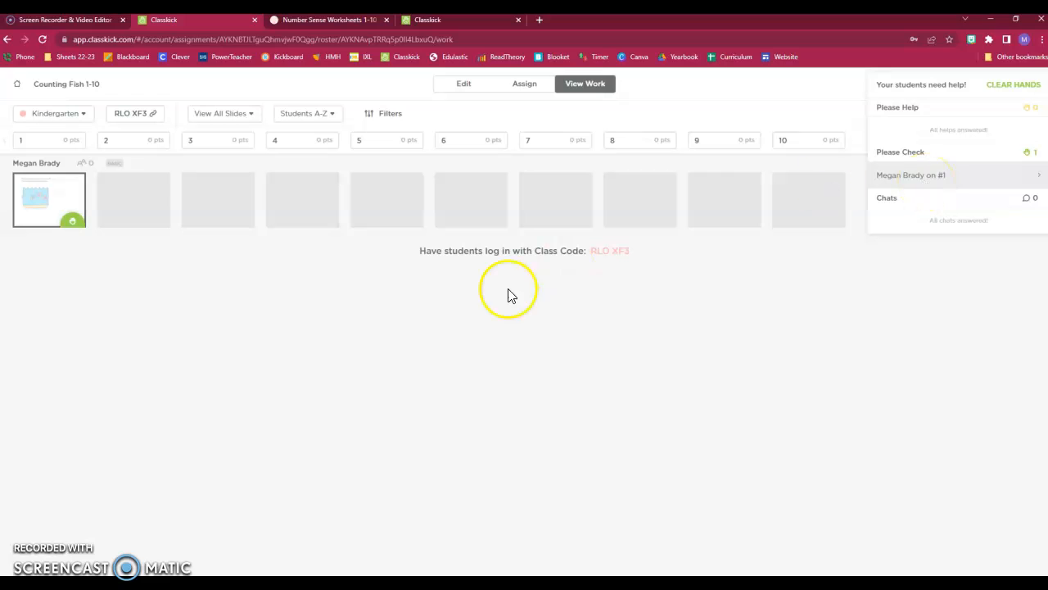
{"action": "left_click", "coordinate": [273, 286]}
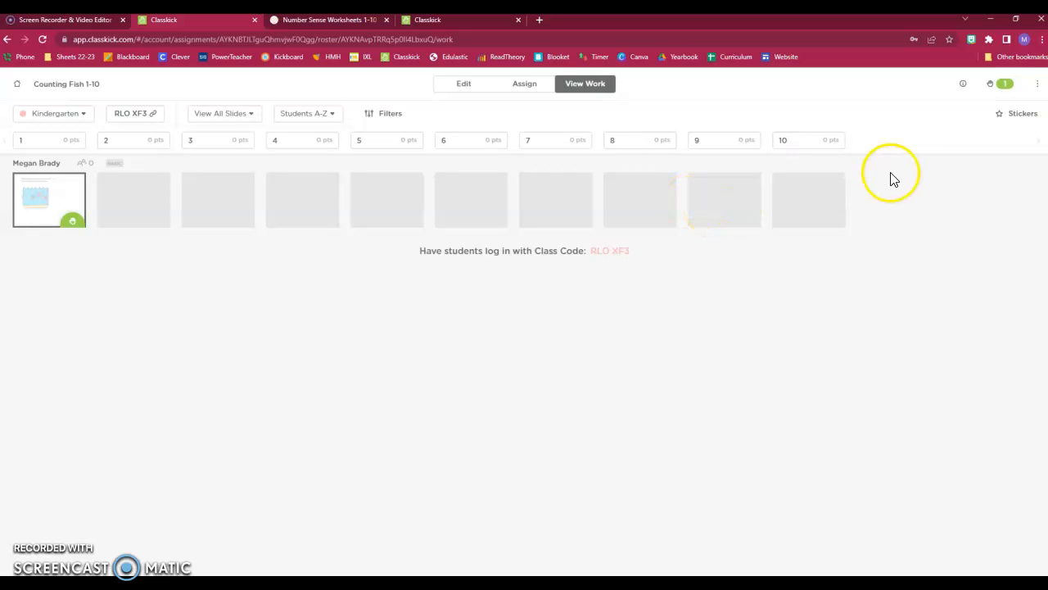
{"action": "left_click", "coordinate": [18, 85]}
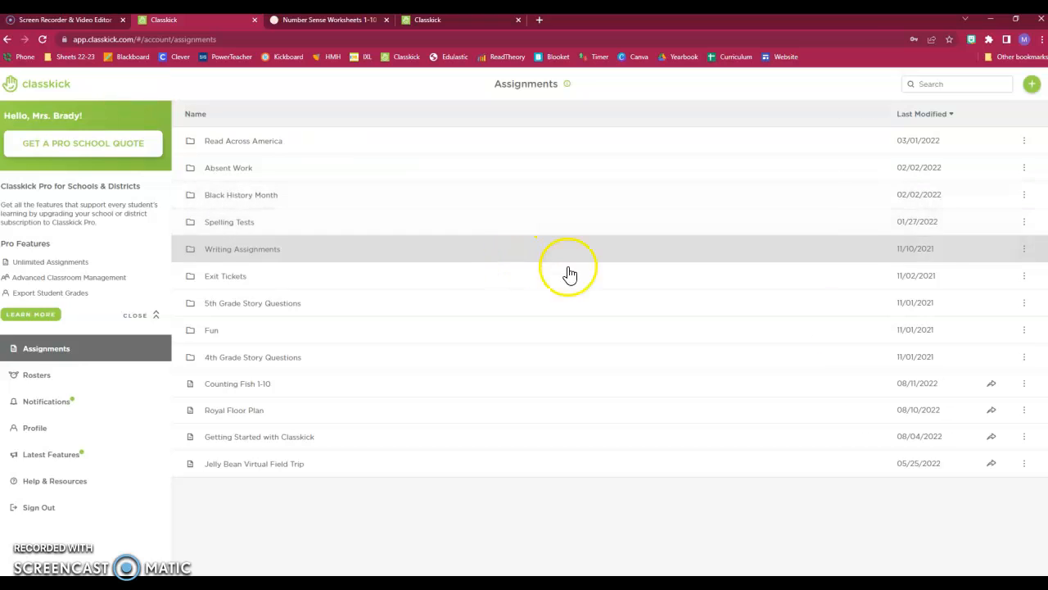
Step: Create a New Blank Assignment and name it 'Addition'
{"action": "left_click", "coordinate": [1034, 86]}
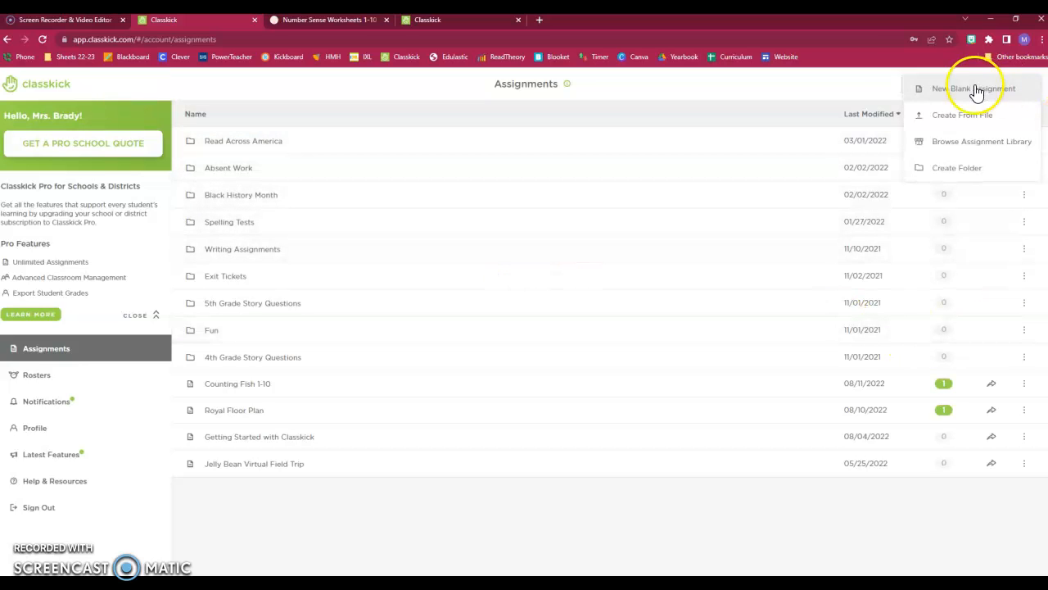
{"action": "left_click", "coordinate": [972, 91]}
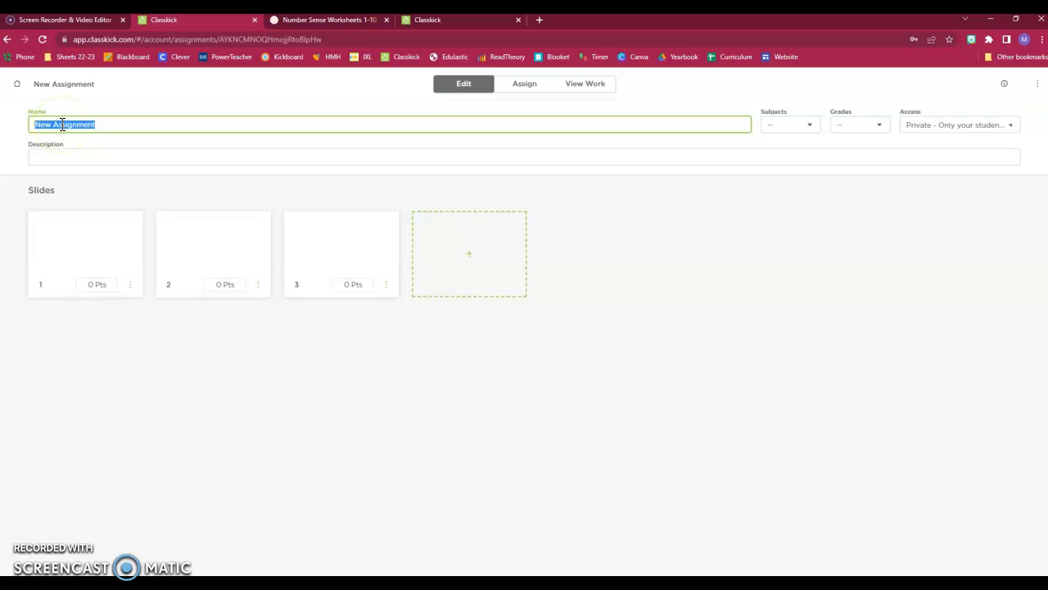
{"action": "type", "text": "Addition"}
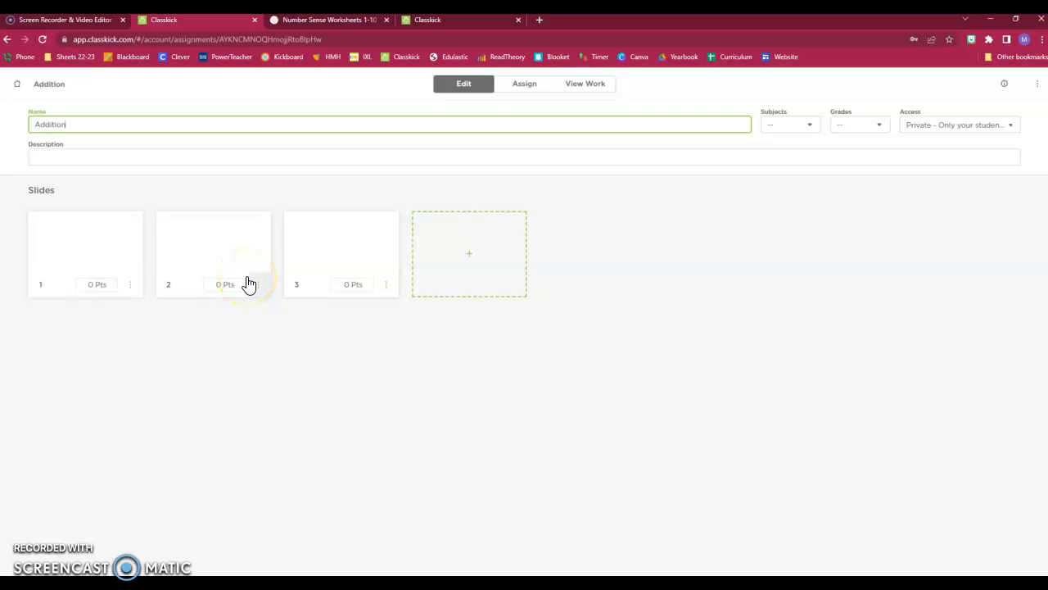
Step: Handwrite ①1 + 2 and ②3 + 4 on slide 1 with the pen tool
{"action": "left_click", "coordinate": [111, 251]}
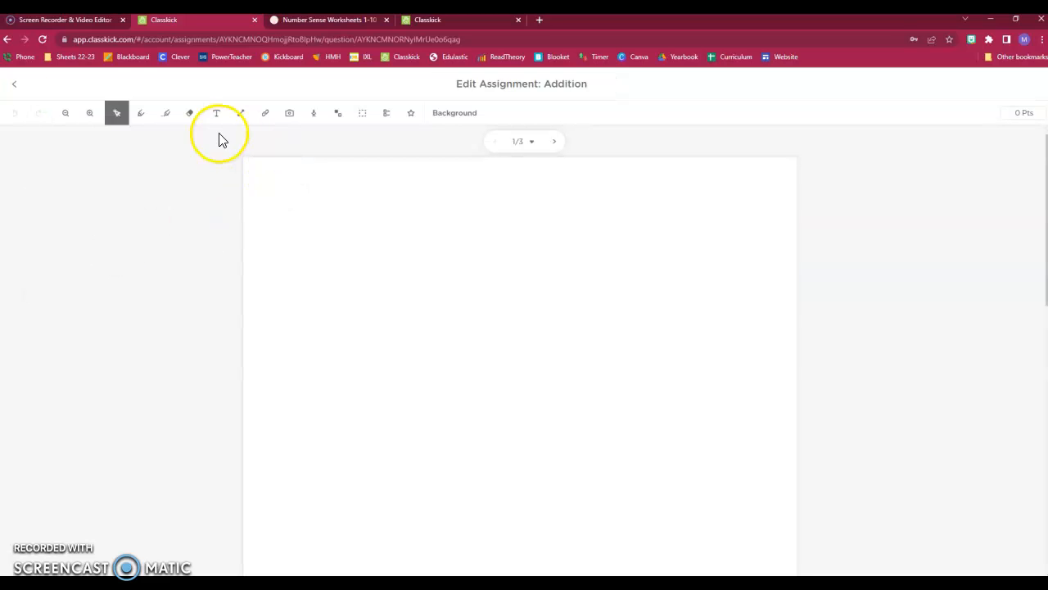
{"action": "left_click", "coordinate": [141, 112]}
{"action": "left_click_drag", "start_coordinate": [334, 189], "coordinate": [330, 235]}
{"action": "left_click_drag", "start_coordinate": [394, 205], "coordinate": [394, 235]}
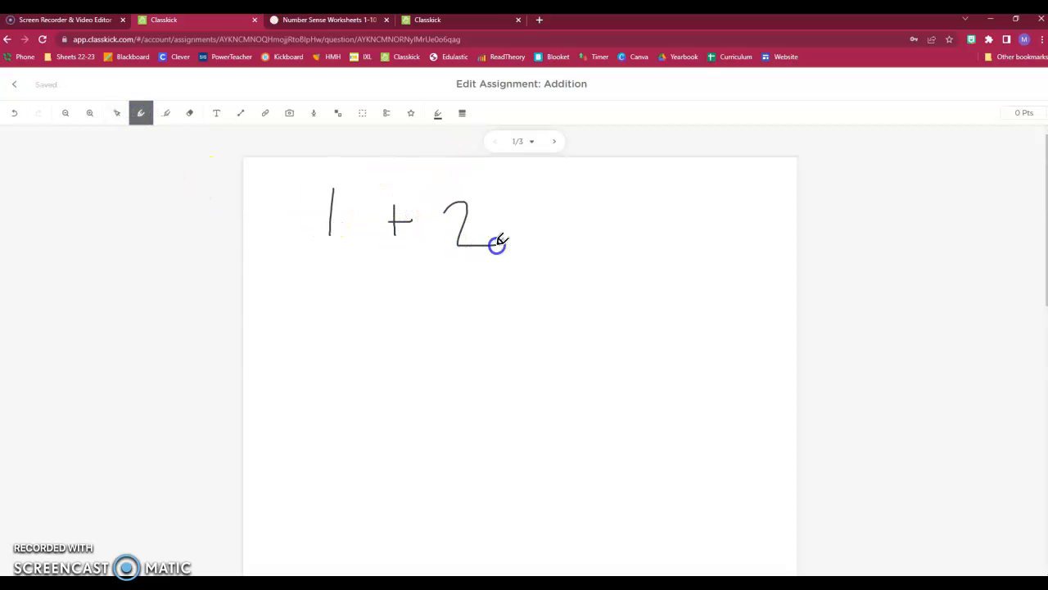
{"action": "mouse_move", "coordinate": [270, 187]}
{"action": "left_mouse_down"}
{"action": "mouse_move", "coordinate": [271, 199]}
{"action": "mouse_move", "coordinate": [280, 175]}
{"action": "left_mouse_up"}
{"action": "left_click_drag", "start_coordinate": [274, 383], "coordinate": [282, 397]}
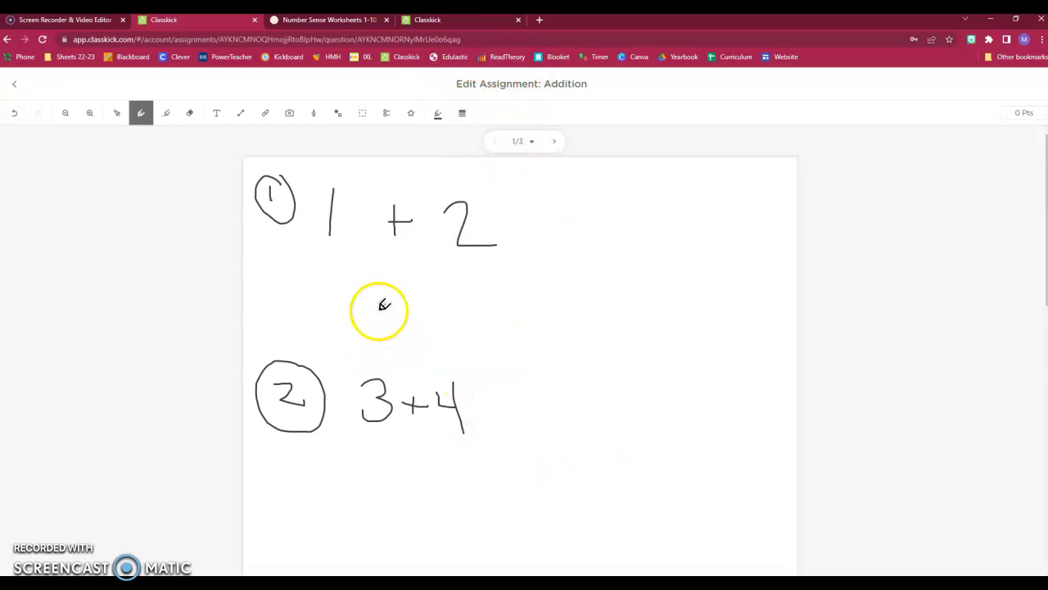
{"action": "left_click", "coordinate": [13, 92]}
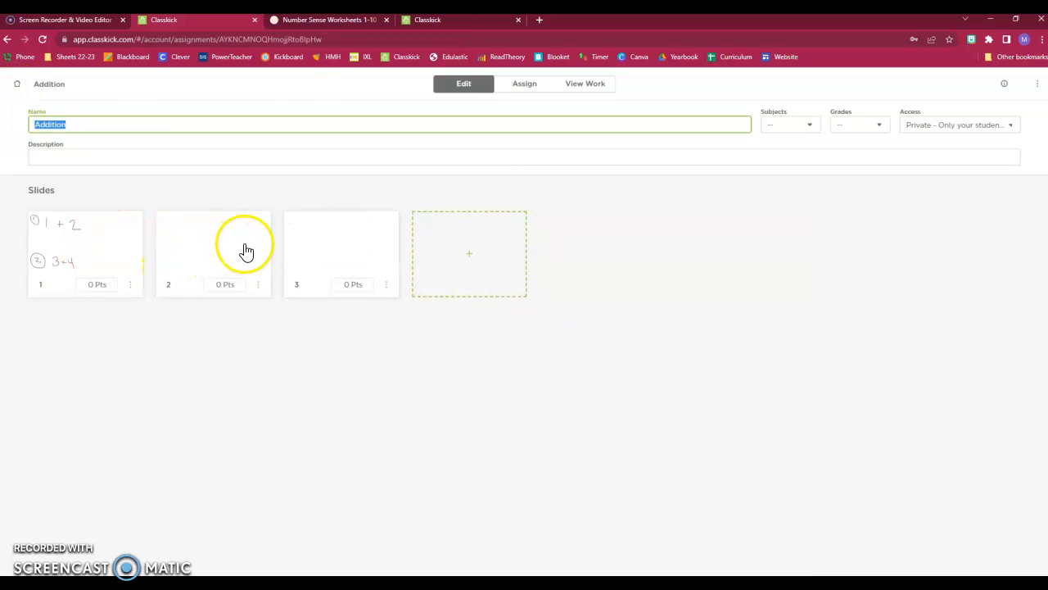
Step: Switch to the 'Number Sense Worksheets 1-10' page with the number 5 printable
{"action": "left_click", "coordinate": [315, 22]}
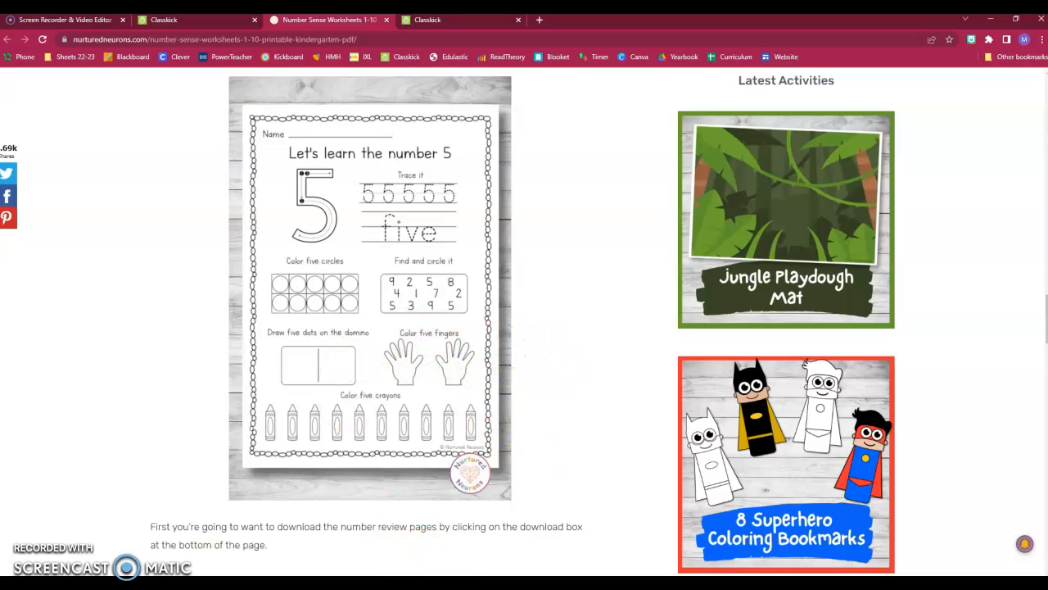
Step: Launch the Snipping Tool from Windows search and move it off the worksheet
{"action": "mouse_move", "coordinate": [451, 583]}
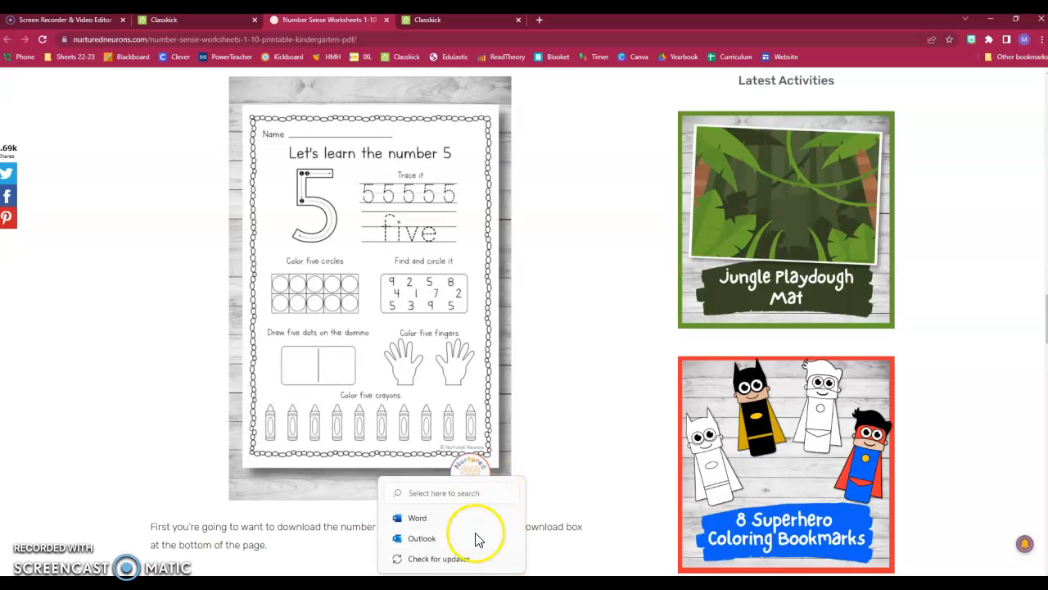
{"action": "left_click", "coordinate": [451, 583]}
{"action": "left_click", "coordinate": [452, 583]}
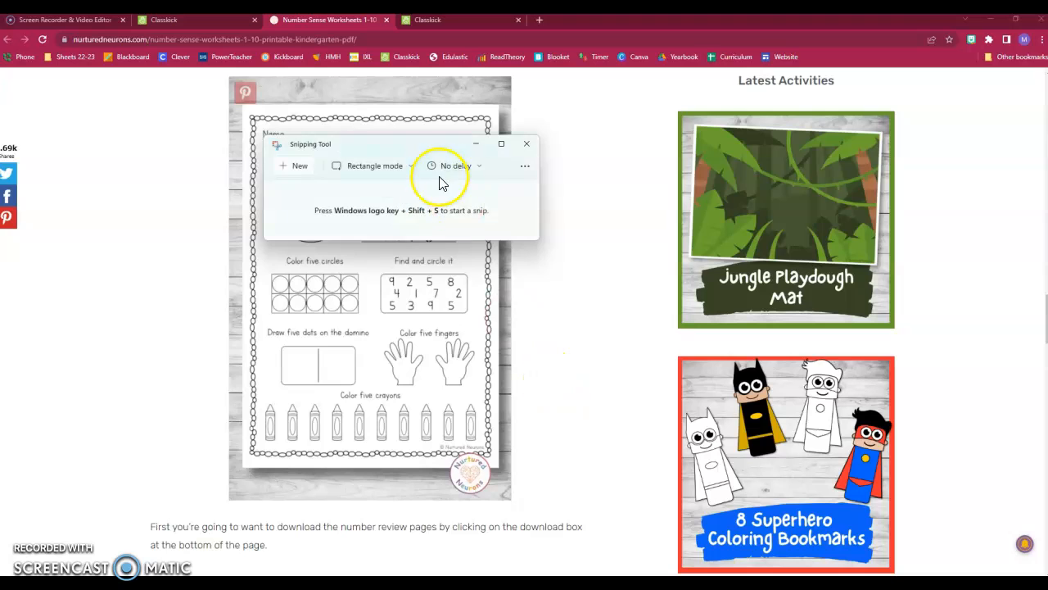
{"action": "left_click_drag", "start_coordinate": [323, 140], "coordinate": [615, 145]}
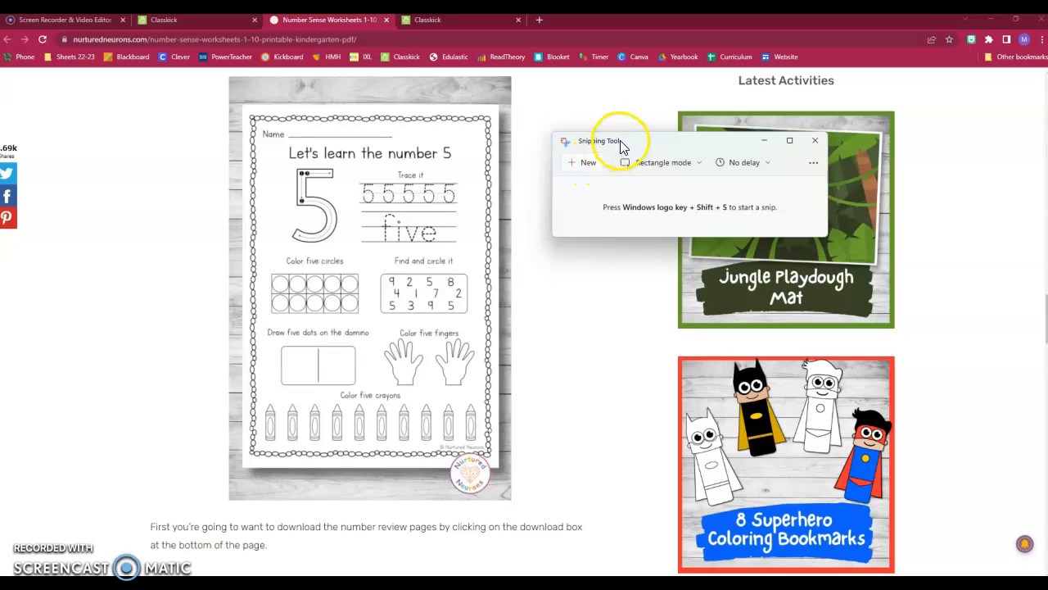
Step: Snip the 'Let's learn the number 5' worksheet, copy it, and return to Classkick
{"action": "left_click", "coordinate": [580, 163]}
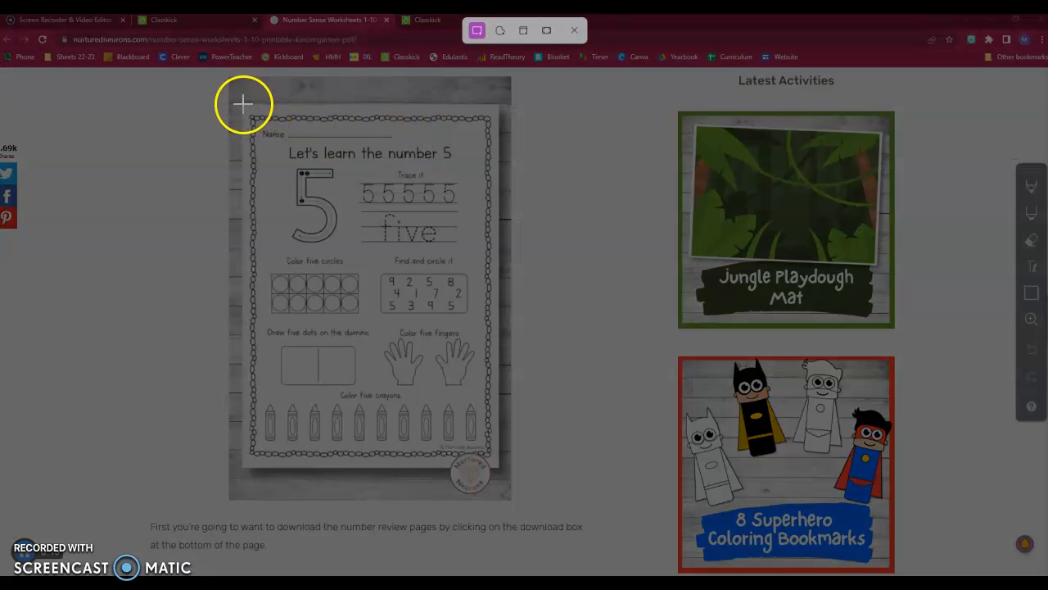
{"action": "left_click_drag", "start_coordinate": [243, 103], "coordinate": [495, 453]}
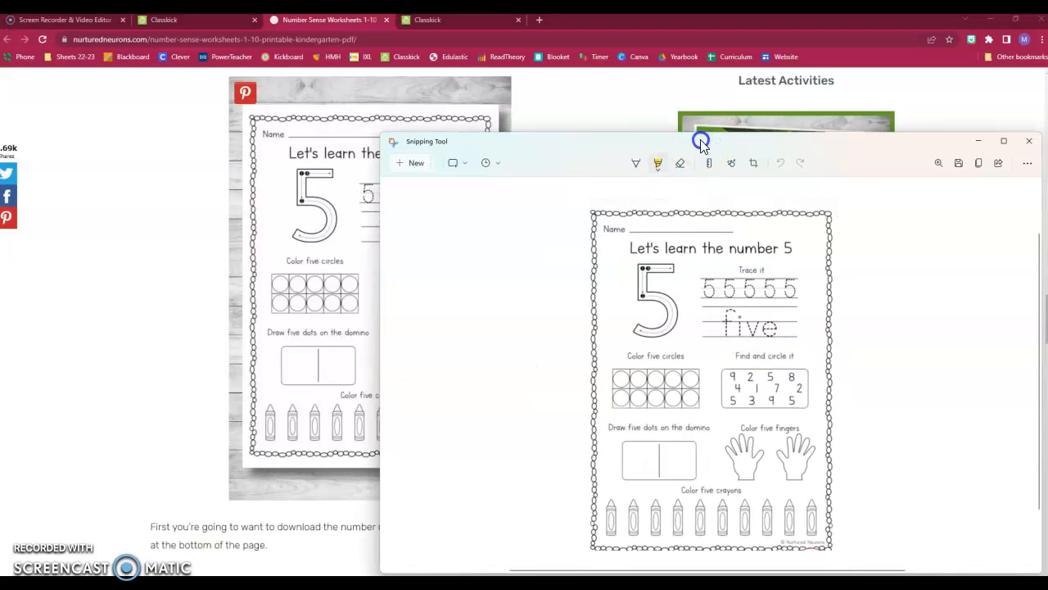
{"action": "left_click_drag", "start_coordinate": [701, 138], "coordinate": [503, 71]}
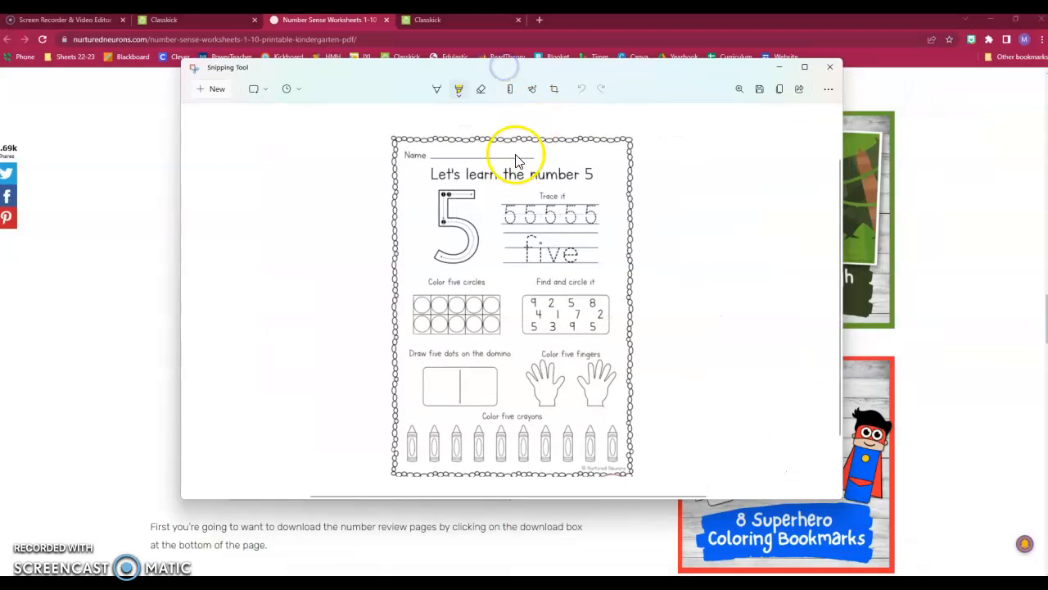
{"action": "left_click", "coordinate": [780, 90]}
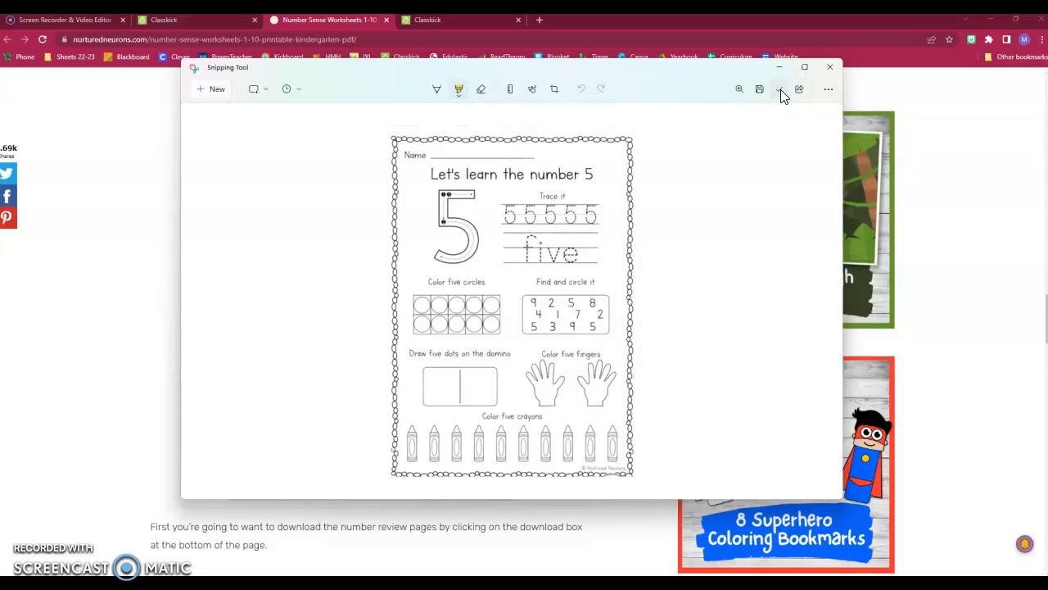
{"action": "left_click", "coordinate": [196, 18]}
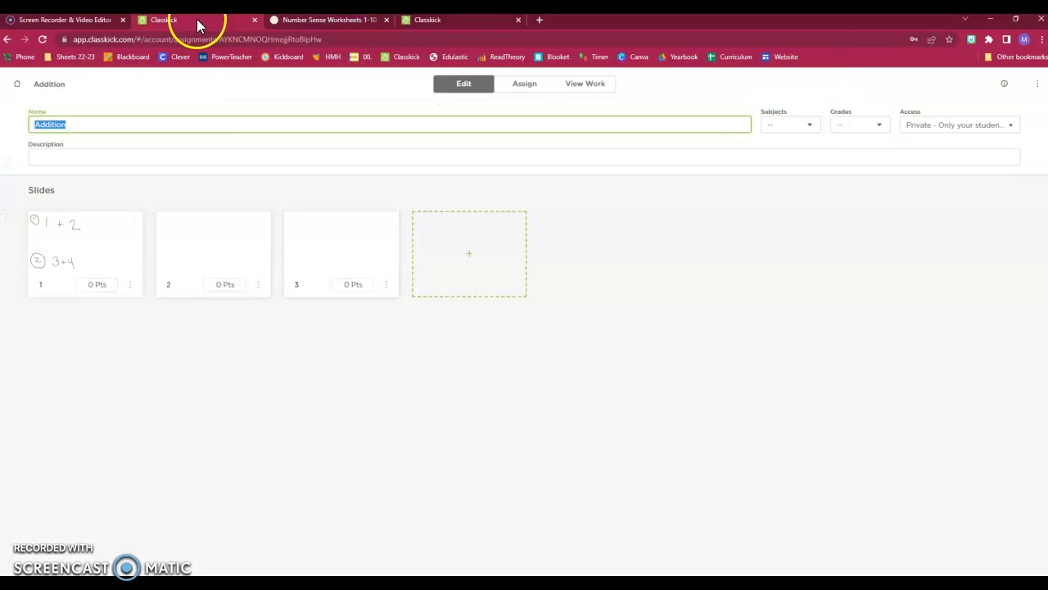
Step: Paste the copied number-5 worksheet image onto slide 2 with Ctrl+V
{"action": "left_click", "coordinate": [211, 242]}
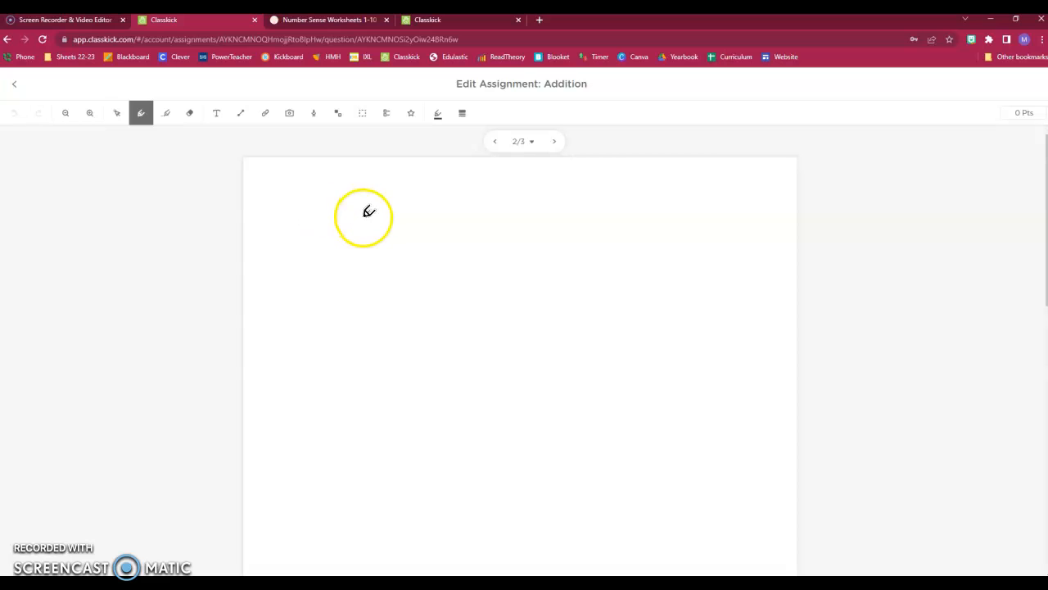
{"action": "left_click", "coordinate": [118, 113]}
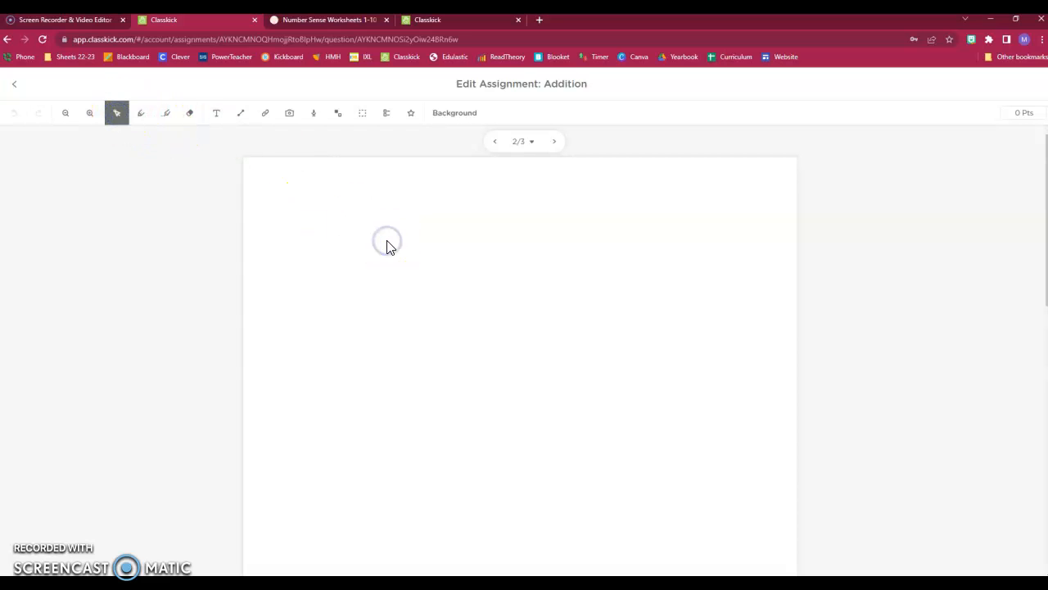
{"action": "key", "text": "ctrl+v"}
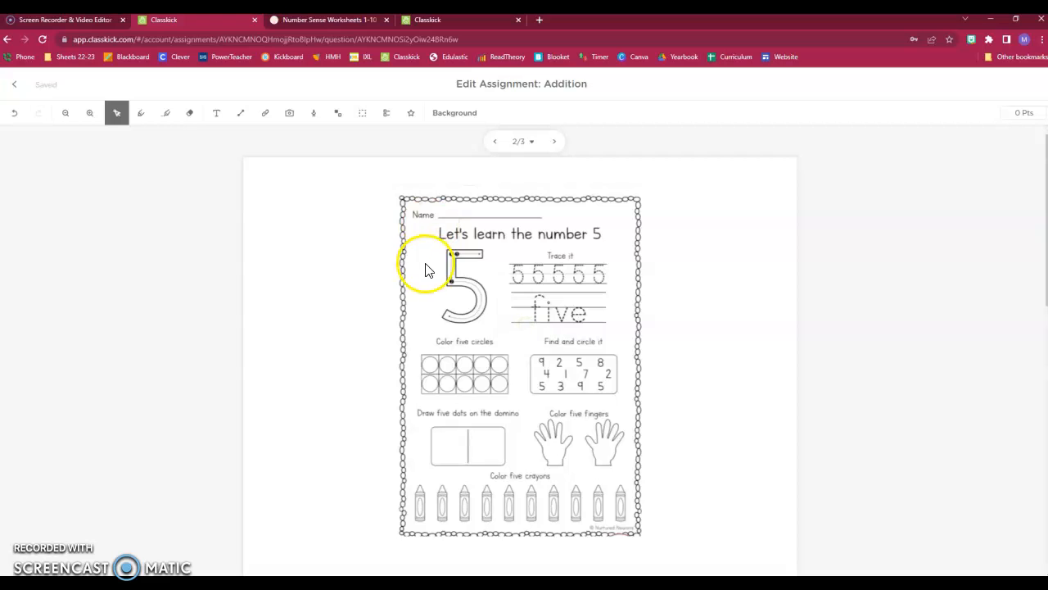
Step: Enlarge and position the worksheet image to fill slide 2, then return to the slide list
{"action": "left_click_drag", "start_coordinate": [520, 255], "coordinate": [443, 272]}
{"action": "scroll", "coordinate": [483, 269], "scroll_direction": "down", "scroll_amount": 4}
{"action": "left_click_drag", "start_coordinate": [563, 309], "coordinate": [756, 511]}
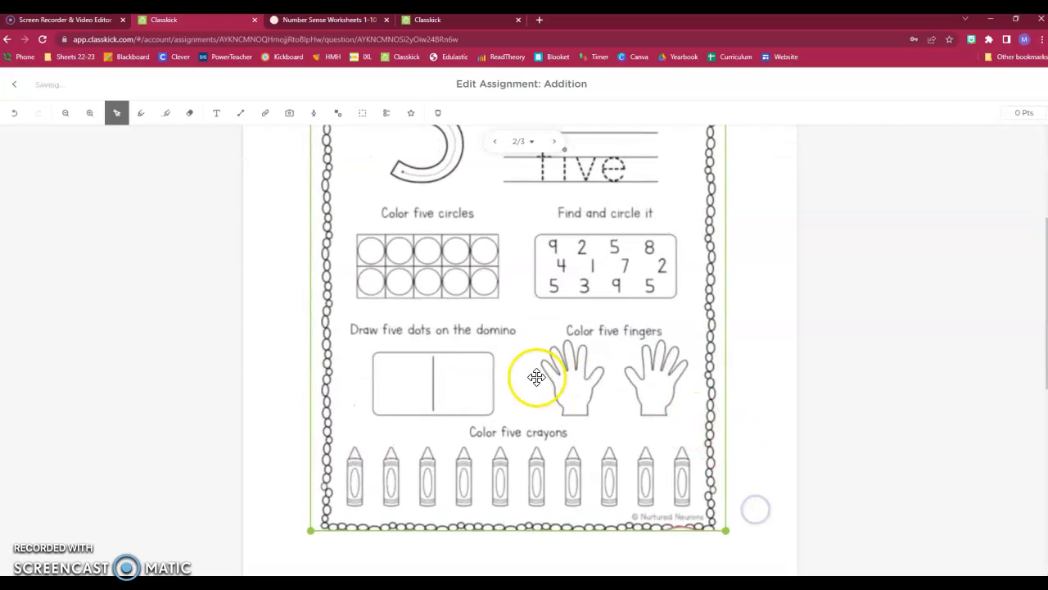
{"action": "scroll", "coordinate": [534, 374], "scroll_direction": "up", "scroll_amount": 3}
{"action": "left_click_drag", "start_coordinate": [503, 257], "coordinate": [503, 271]}
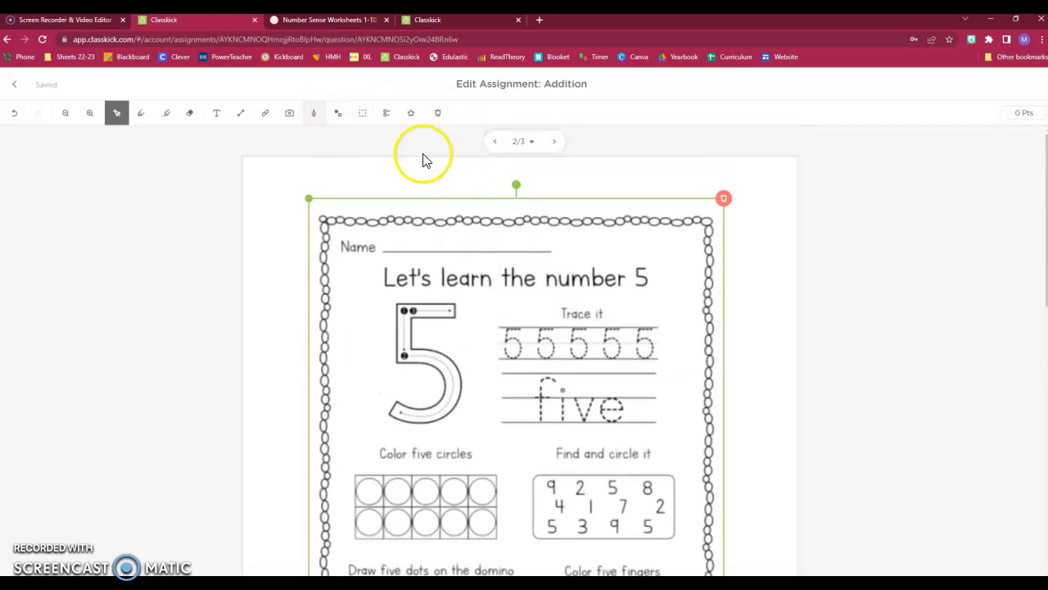
{"action": "scroll", "coordinate": [459, 311], "scroll_direction": "down", "scroll_amount": 1}
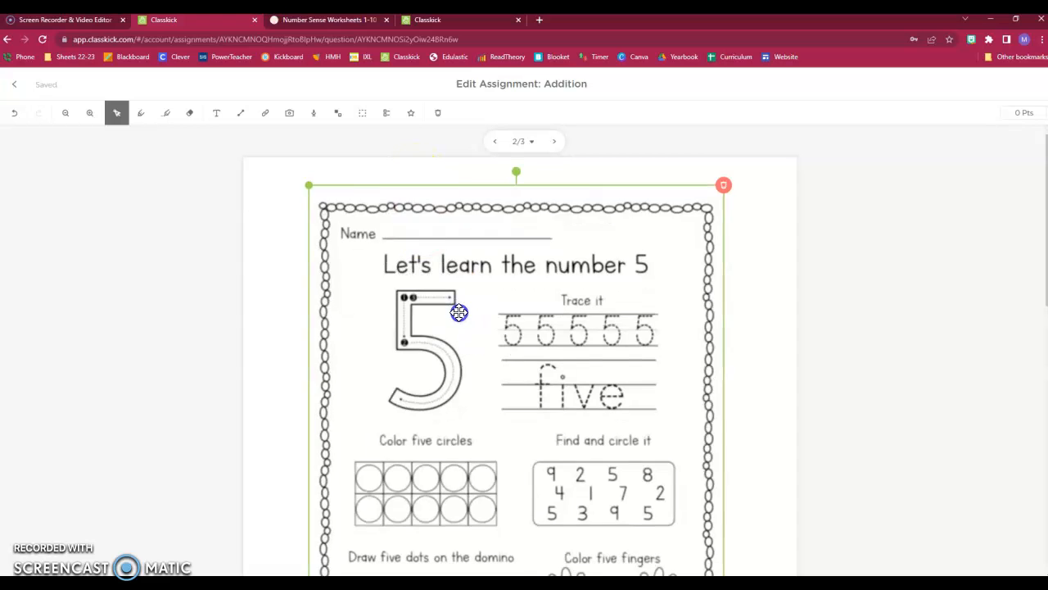
{"action": "scroll", "coordinate": [569, 392], "scroll_direction": "down", "scroll_amount": 3}
{"action": "scroll", "coordinate": [557, 412], "scroll_direction": "up", "scroll_amount": 3}
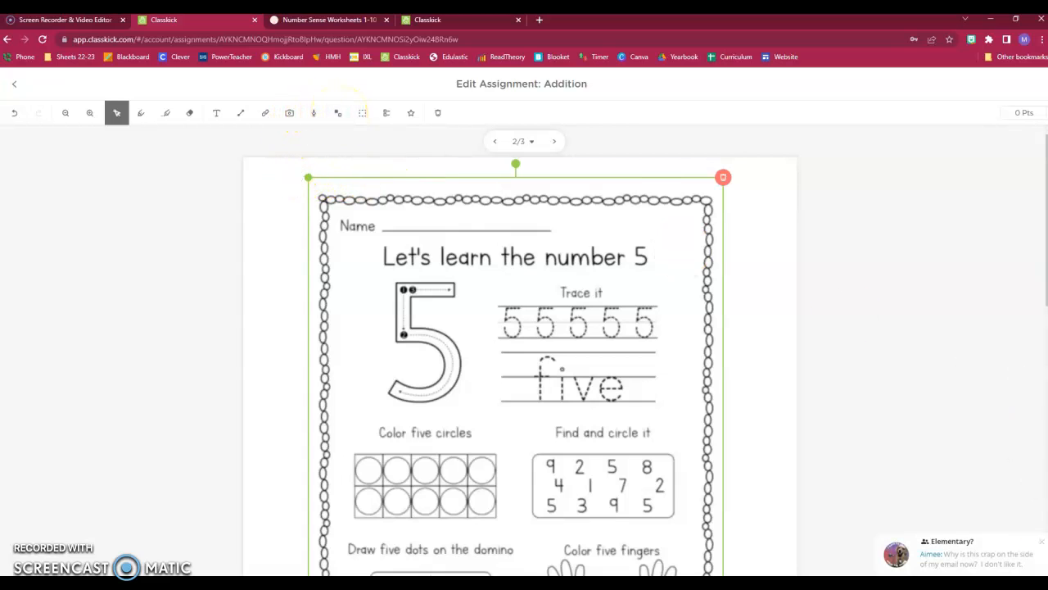
{"action": "left_click", "coordinate": [1042, 541]}
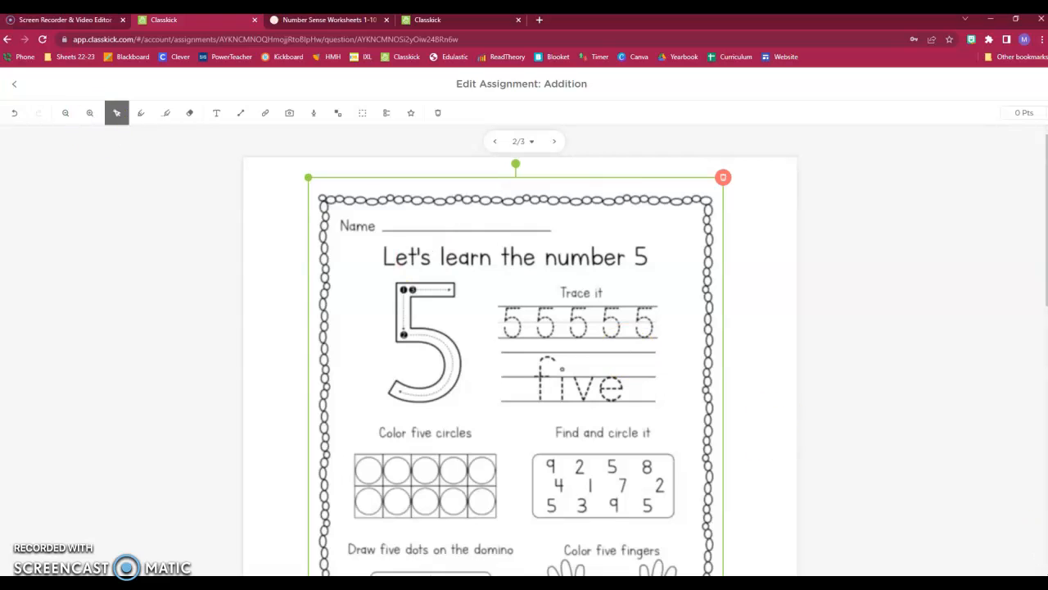
{"action": "left_click", "coordinate": [16, 87]}
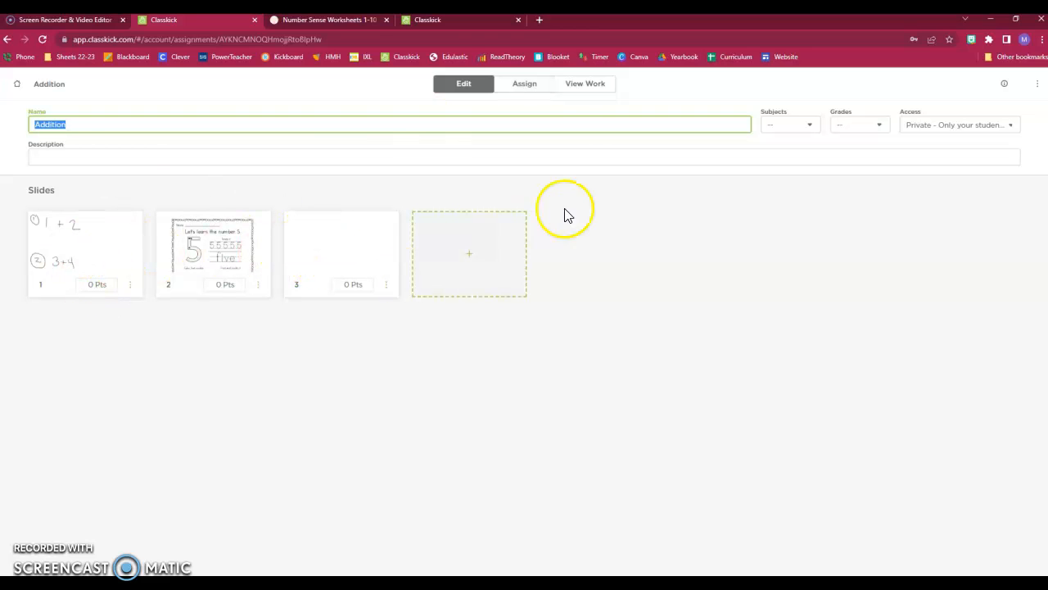
Step: Assign Addition to the Kindergarten roster and copy the class code's student login link
{"action": "left_click", "coordinate": [531, 86]}
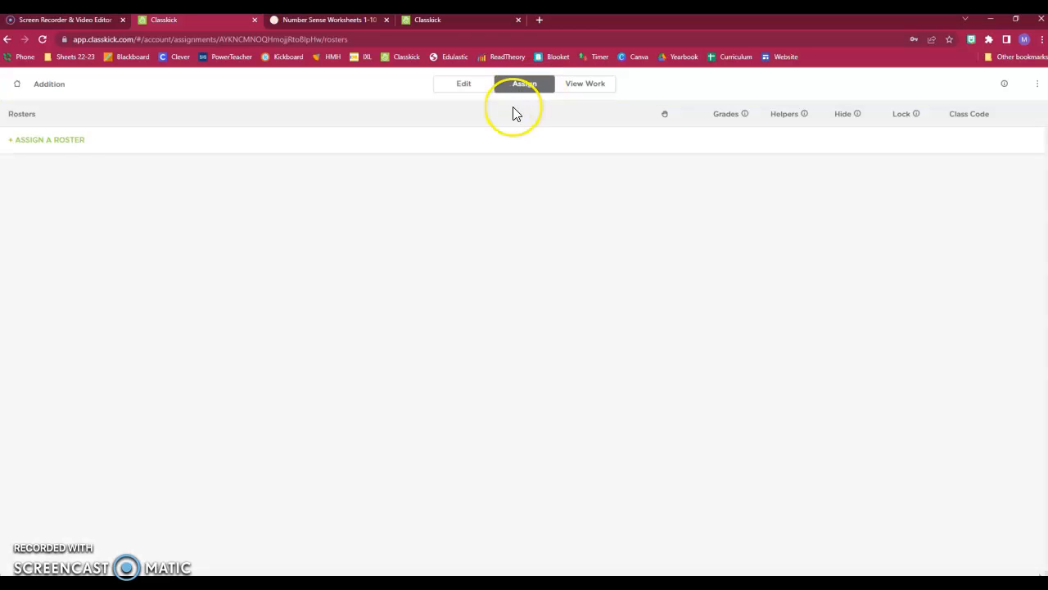
{"action": "left_click", "coordinate": [65, 141]}
{"action": "scroll", "coordinate": [507, 356], "scroll_direction": "down", "scroll_amount": 1}
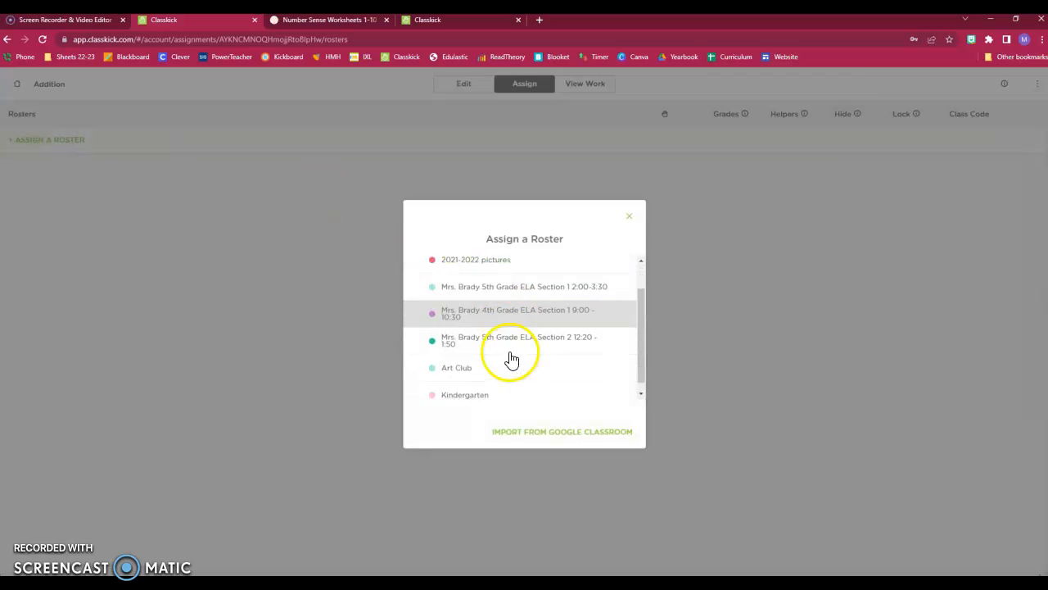
{"action": "left_click", "coordinate": [467, 385]}
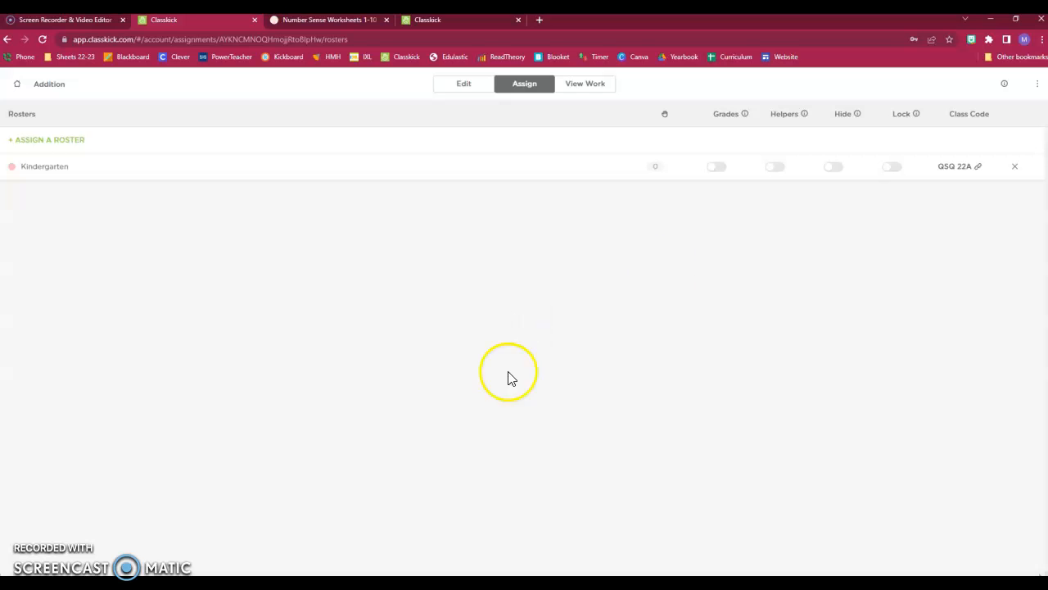
{"action": "left_click", "coordinate": [960, 171]}
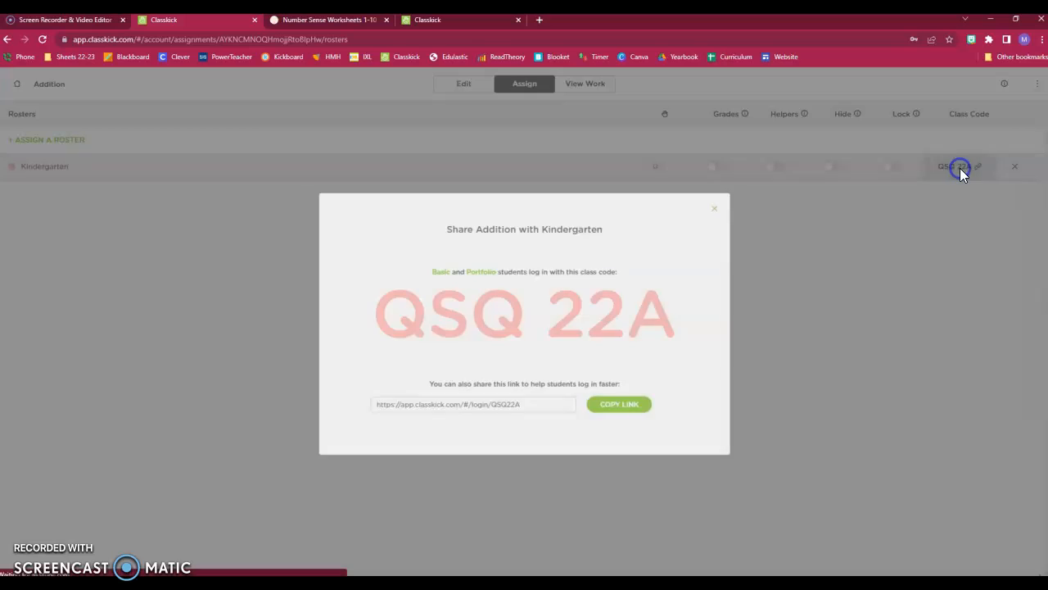
{"action": "left_click", "coordinate": [649, 414]}
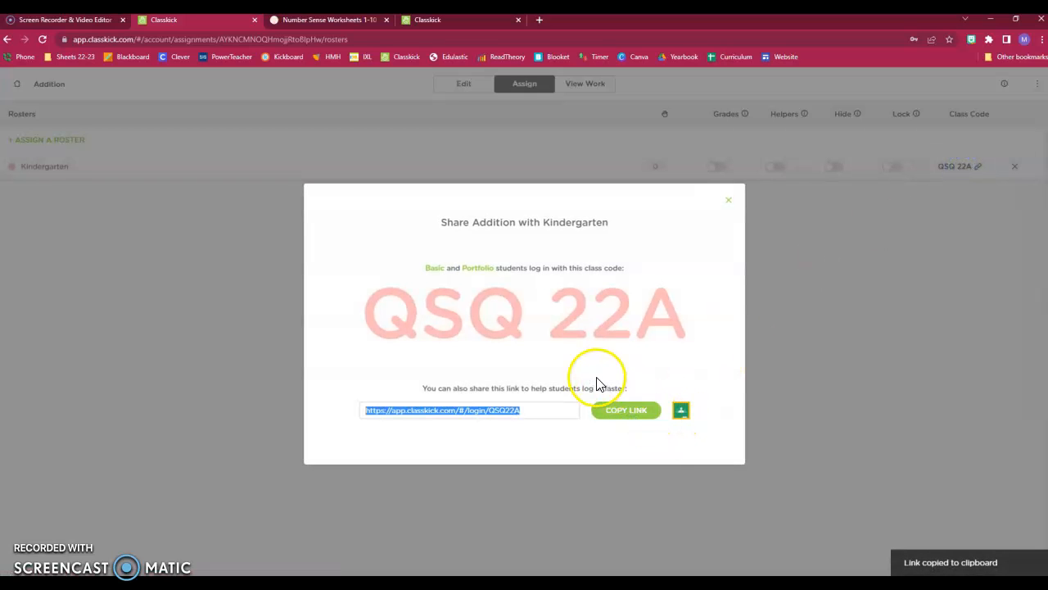
Step: Load the copied student login link in a new tab and join the class under a student name
{"action": "left_click", "coordinate": [541, 20]}
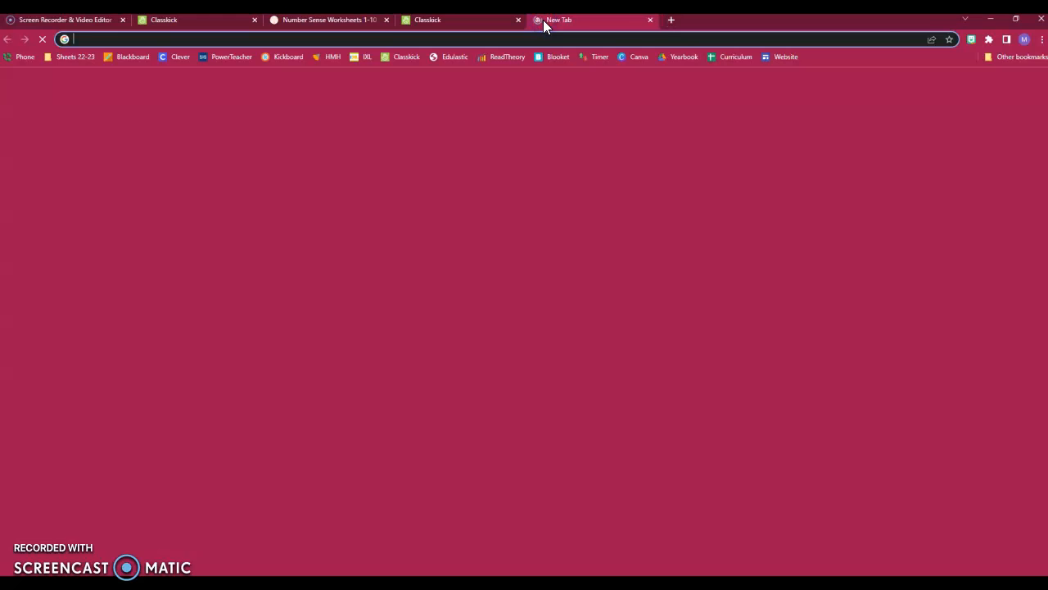
{"action": "key", "text": "ctrl+v"}
{"action": "key", "text": "Return"}
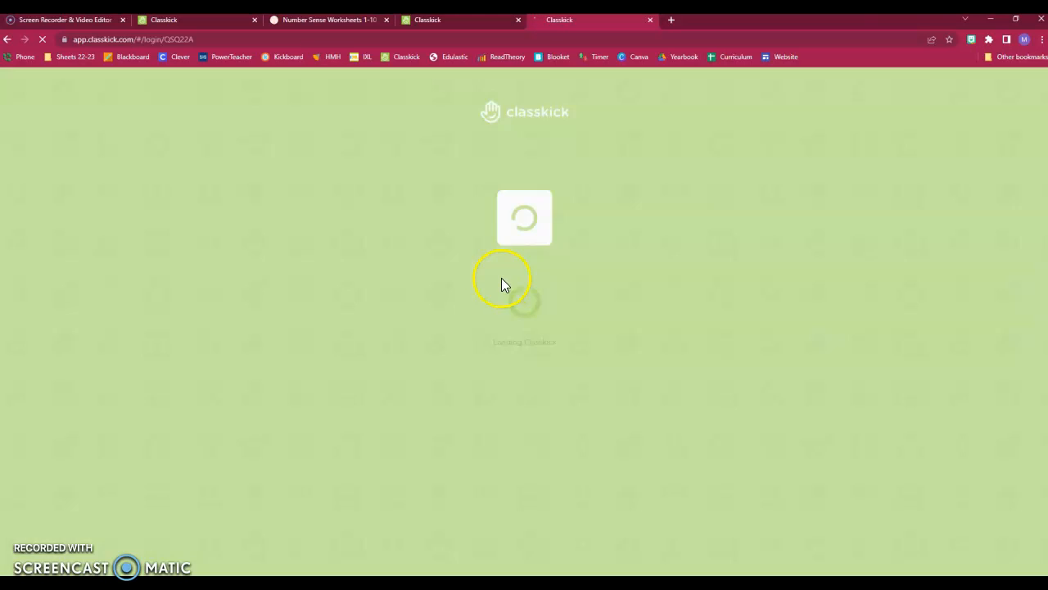
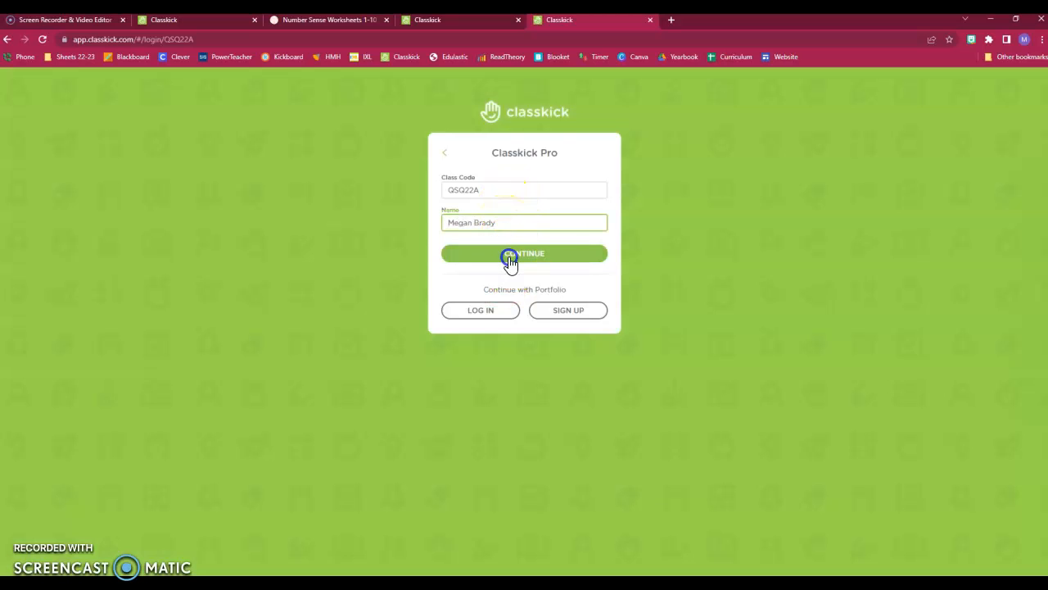
{"action": "left_click", "coordinate": [510, 254]}
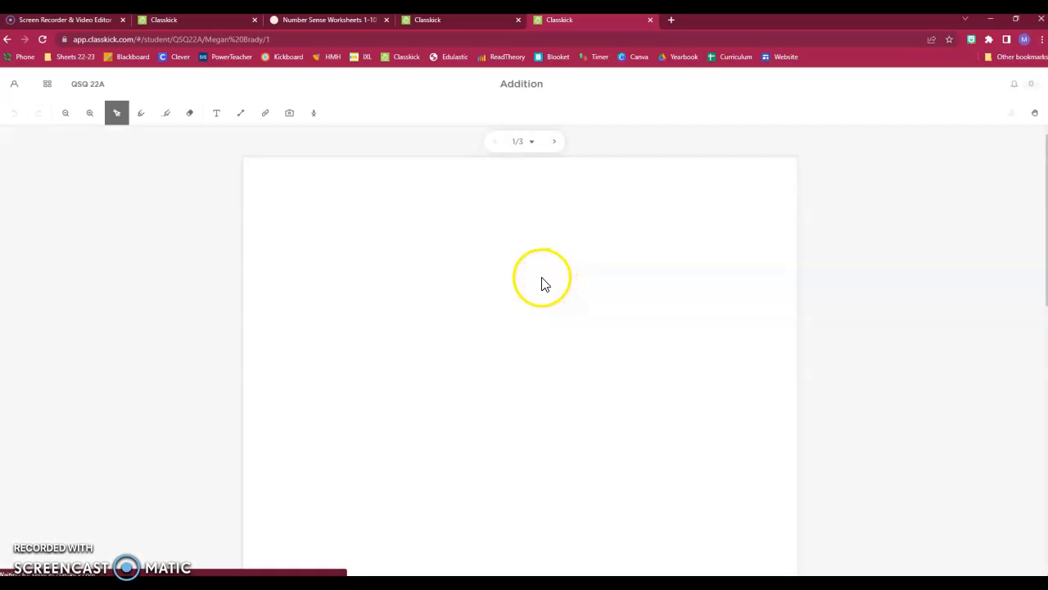
Step: Open the Addition assignment and move to slide 2 to check the number 5 worksheet
{"action": "left_click", "coordinate": [399, 223]}
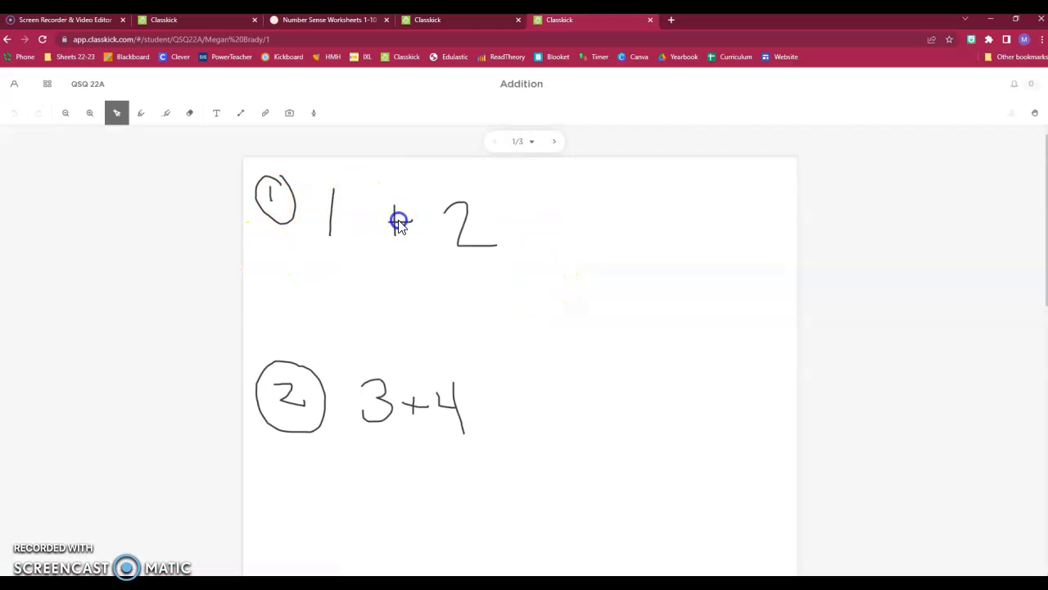
{"action": "left_click", "coordinate": [407, 238]}
{"action": "left_click", "coordinate": [526, 410]}
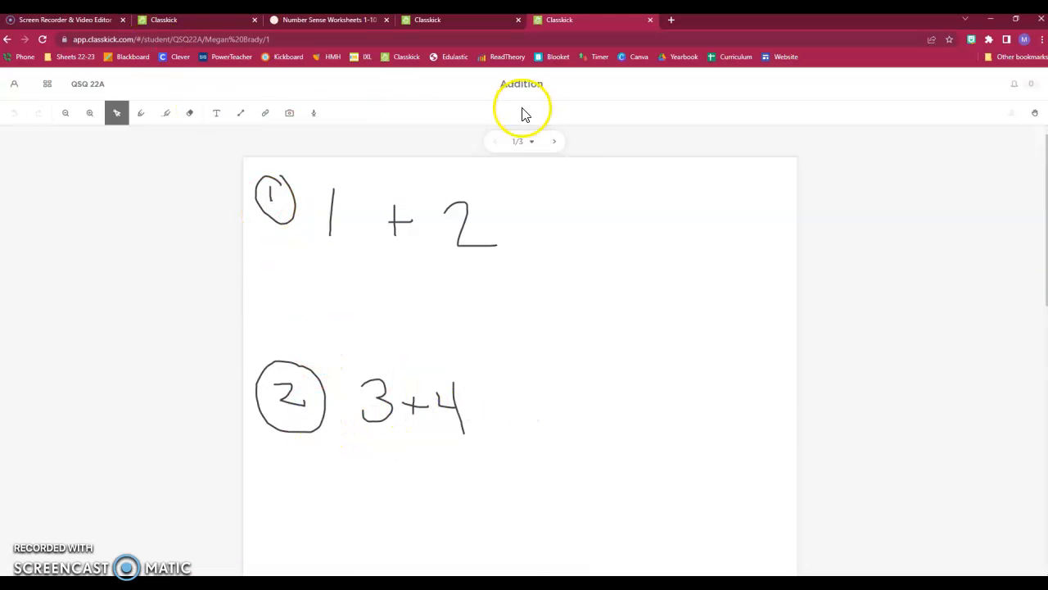
{"action": "left_click", "coordinate": [555, 143]}
{"action": "scroll", "coordinate": [613, 269], "scroll_direction": "down", "scroll_amount": 5}
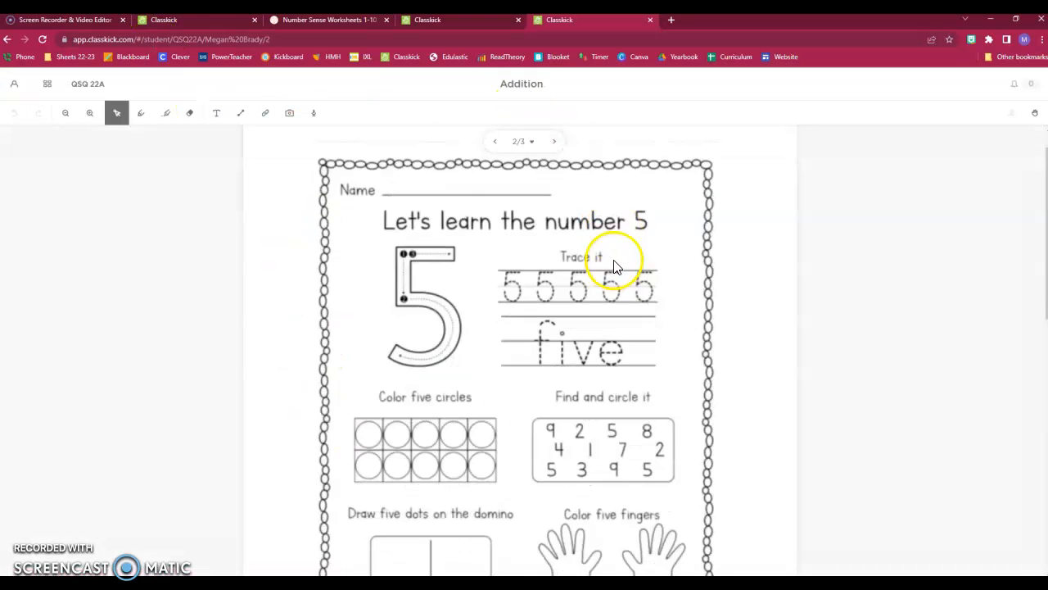
{"action": "scroll", "coordinate": [605, 489], "scroll_direction": "up", "scroll_amount": 5}
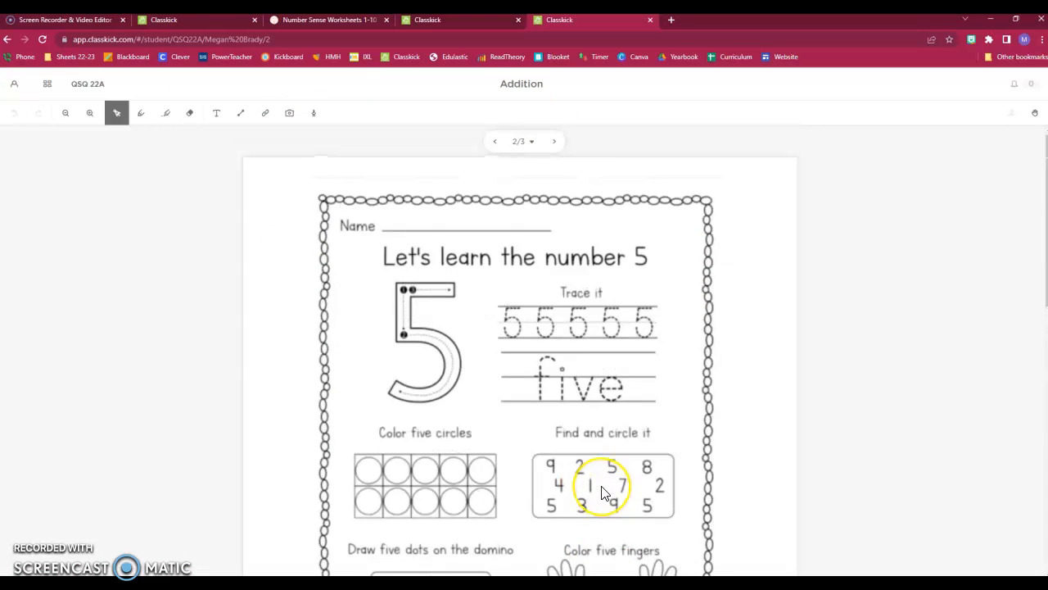
{"action": "scroll", "coordinate": [602, 492], "scroll_direction": "down", "scroll_amount": 5}
{"action": "scroll", "coordinate": [585, 486], "scroll_direction": "up", "scroll_amount": 5}
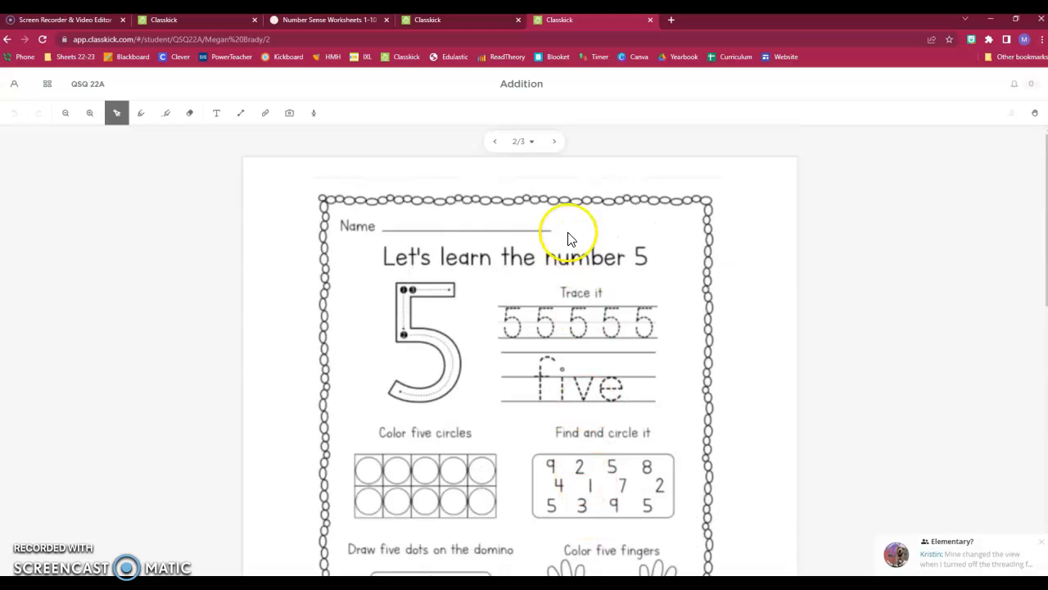